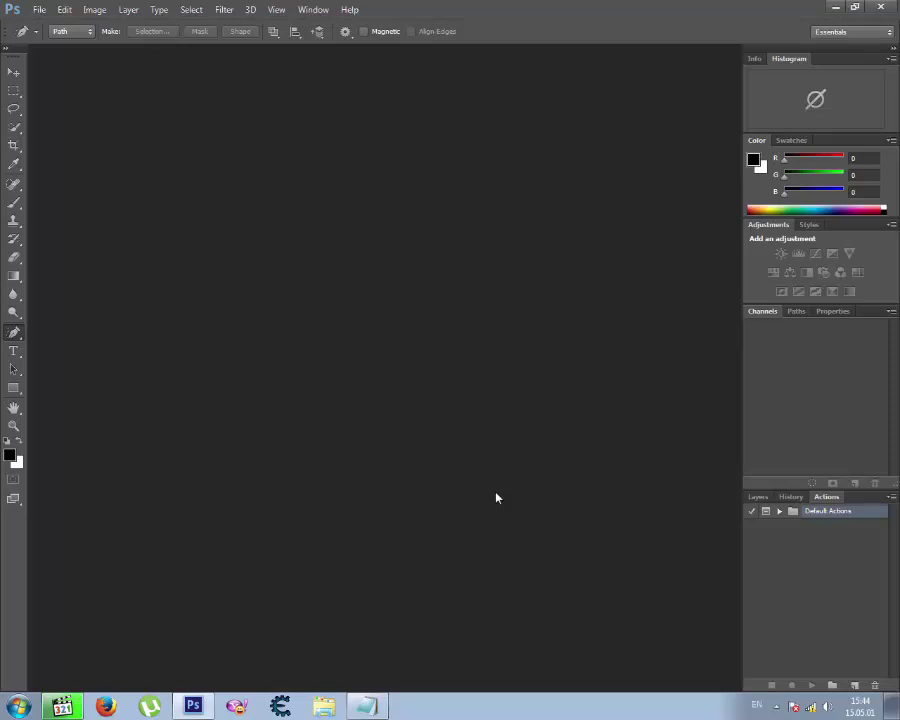
Write the title question 'How to make a super clean line on PS?' in Notepad
click(372, 703)
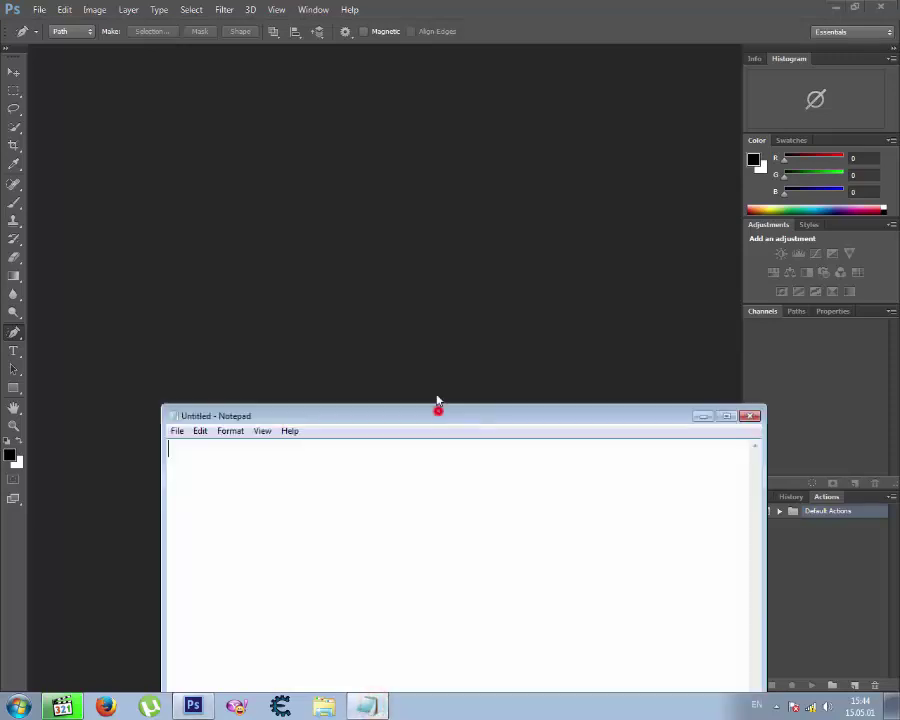
click(436, 408)
click(387, 366)
text(How)
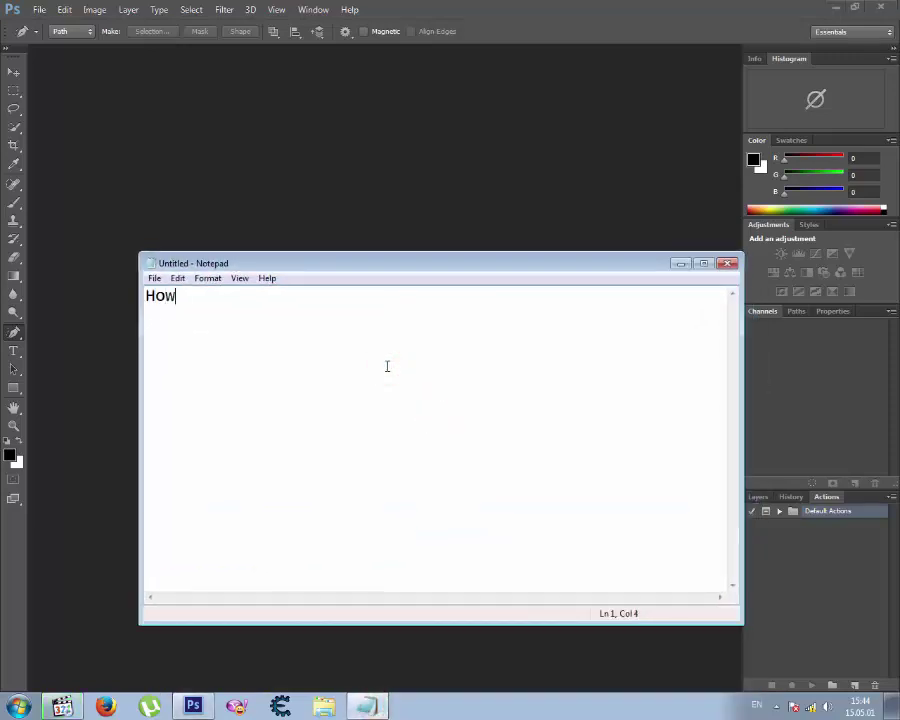
text( to make a )
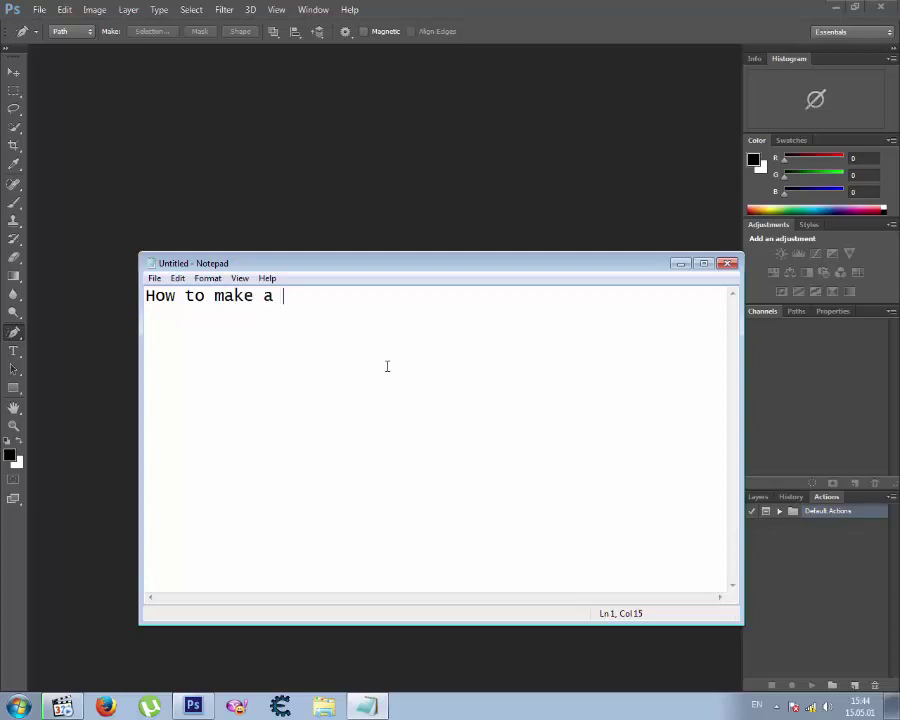
text(super )
text(clean l)
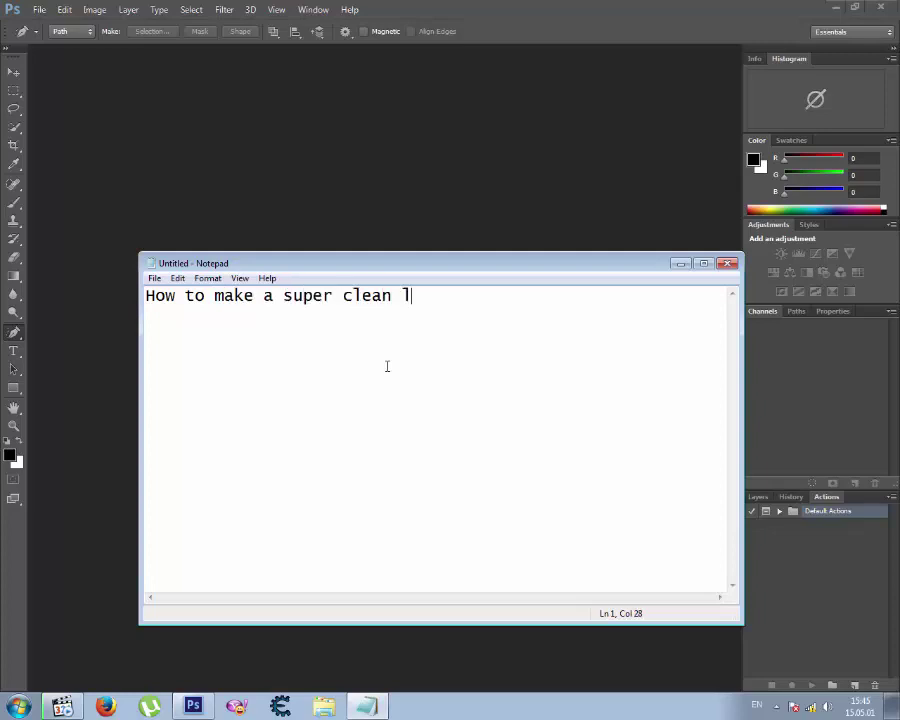
text(ine?)
key(Left)
text(on)
text( pS)
key(BackSpace)
key(BackSpace)
text(P)
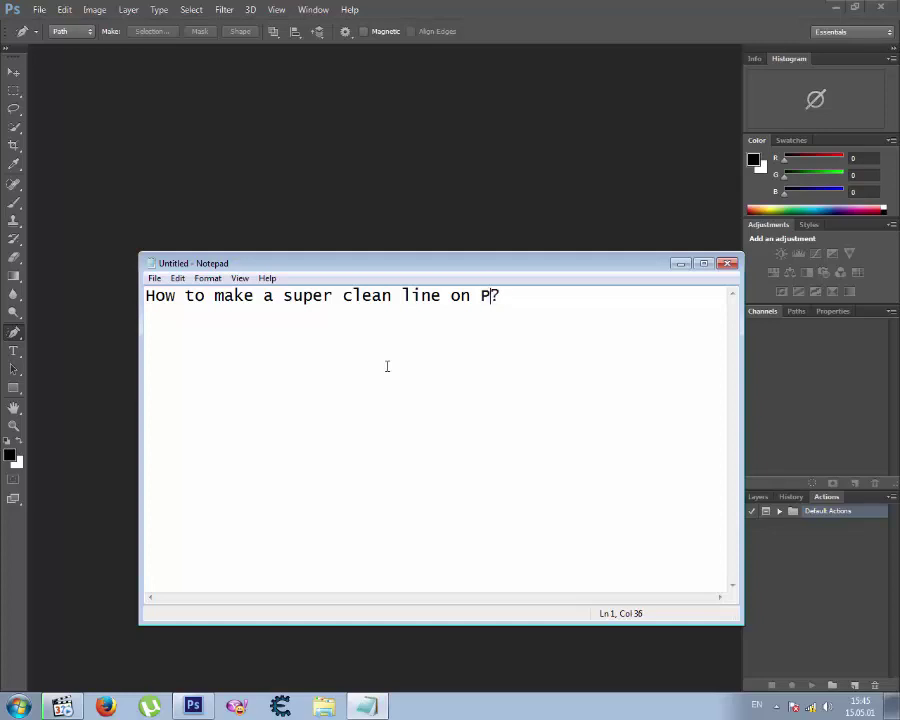
text(S)
click(549, 319)
Add the intro sentence about this trick making clean lines, ending 'and here we go.'
text(With)
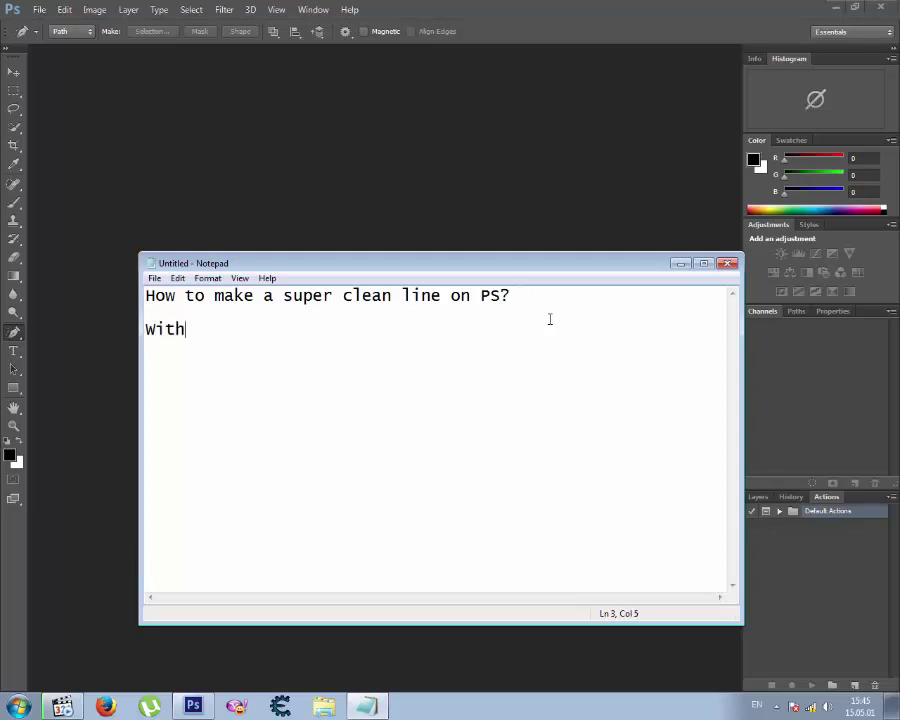
text( this t)
text(rick )
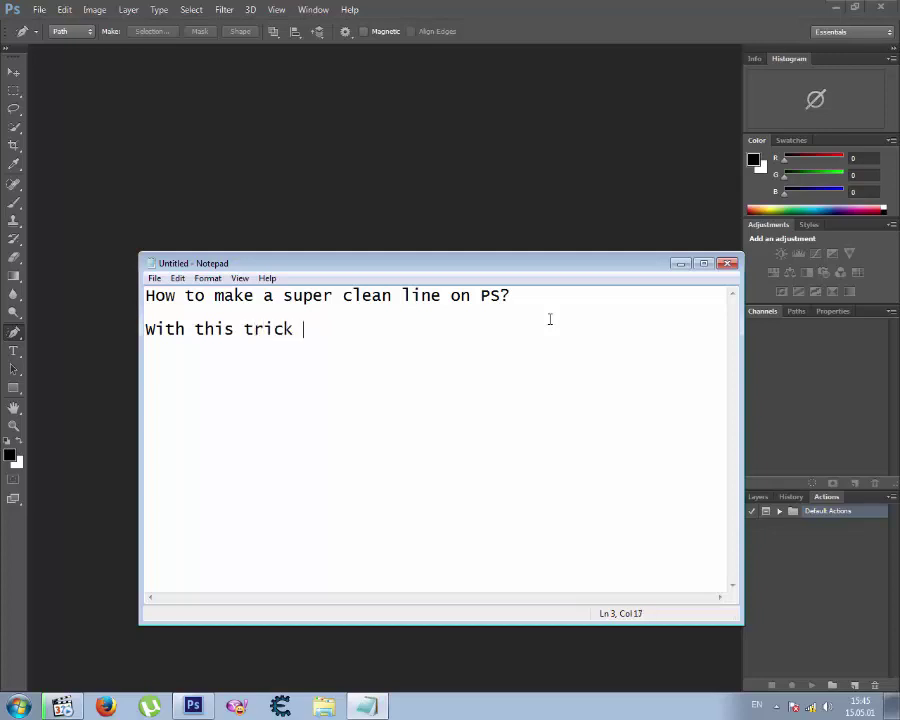
text(you can ma)
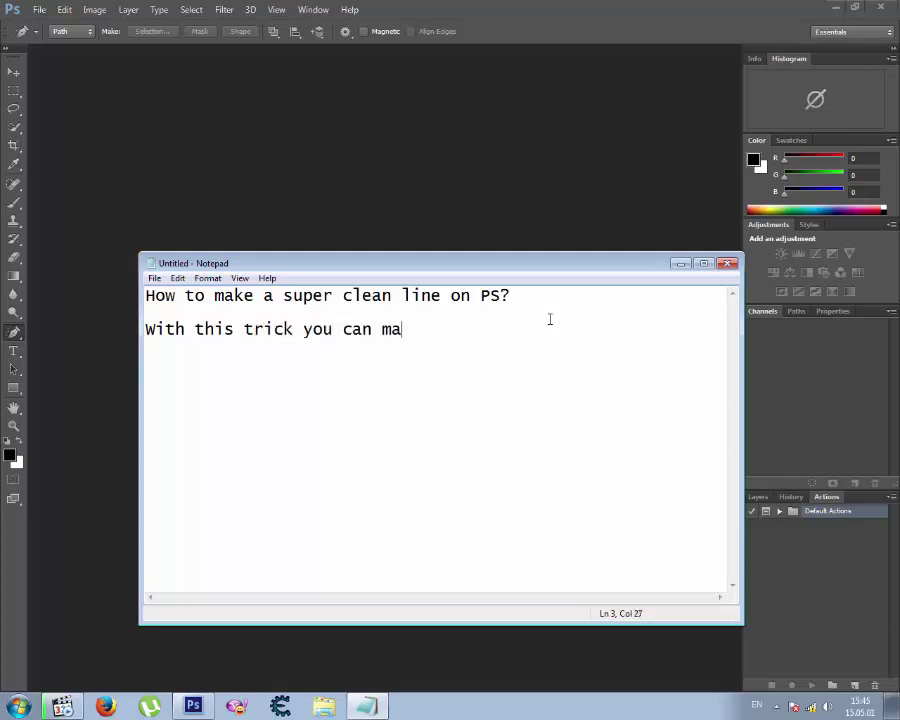
text(ke your )
text(own clear)
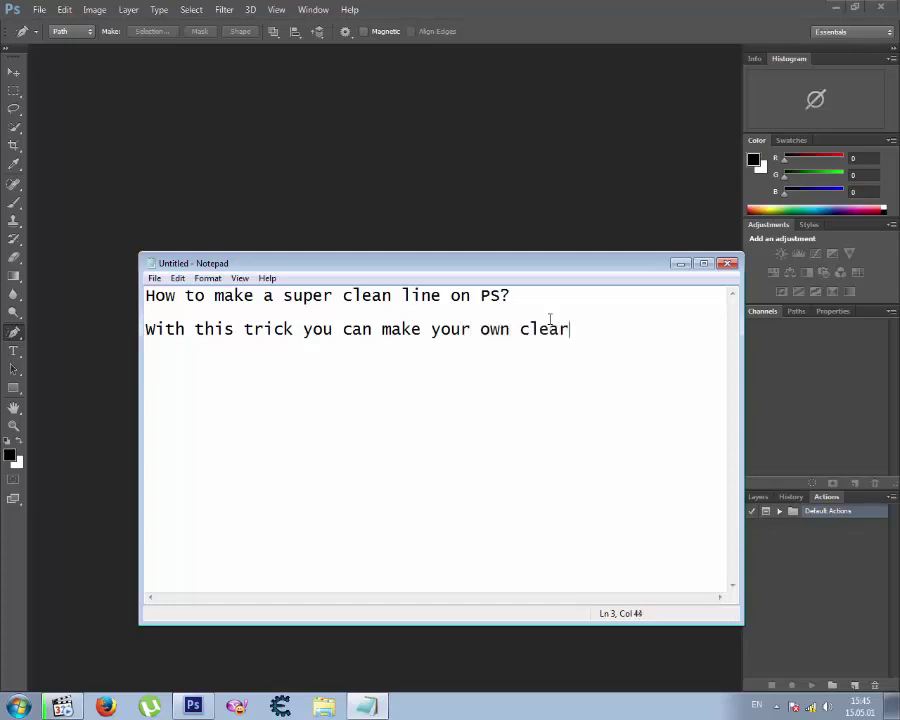
text(line )
text(.)
text(..and)
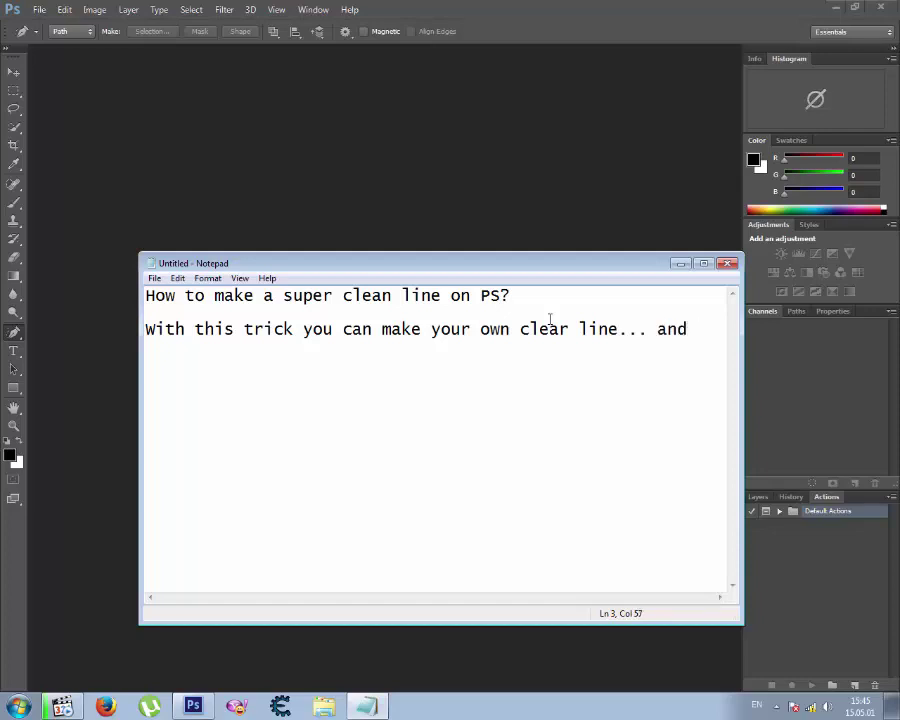
key(Return)
text(here w)
text(e go.)
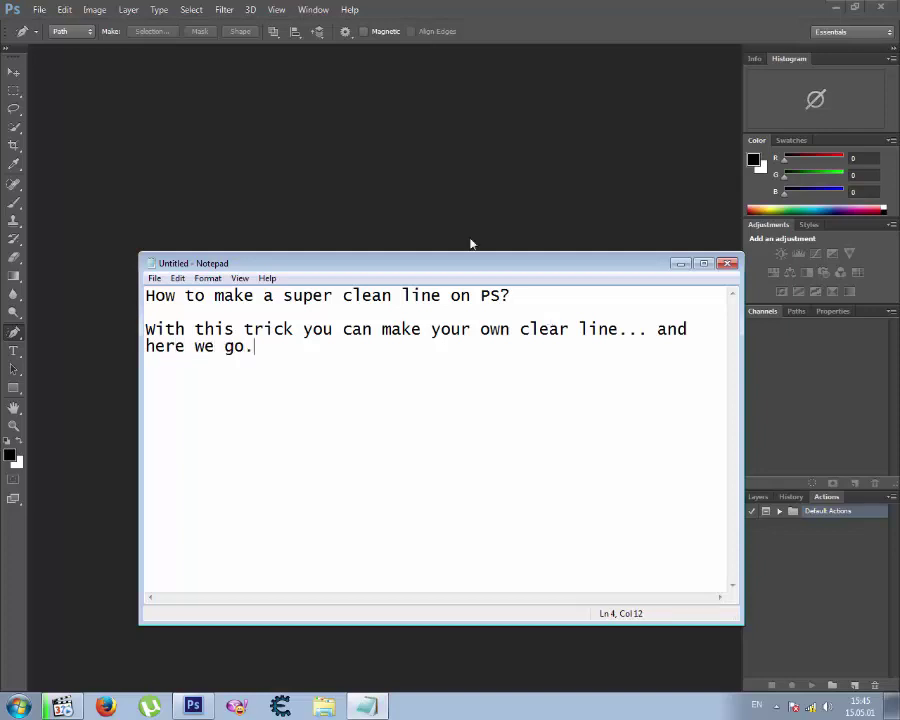
click(374, 257)
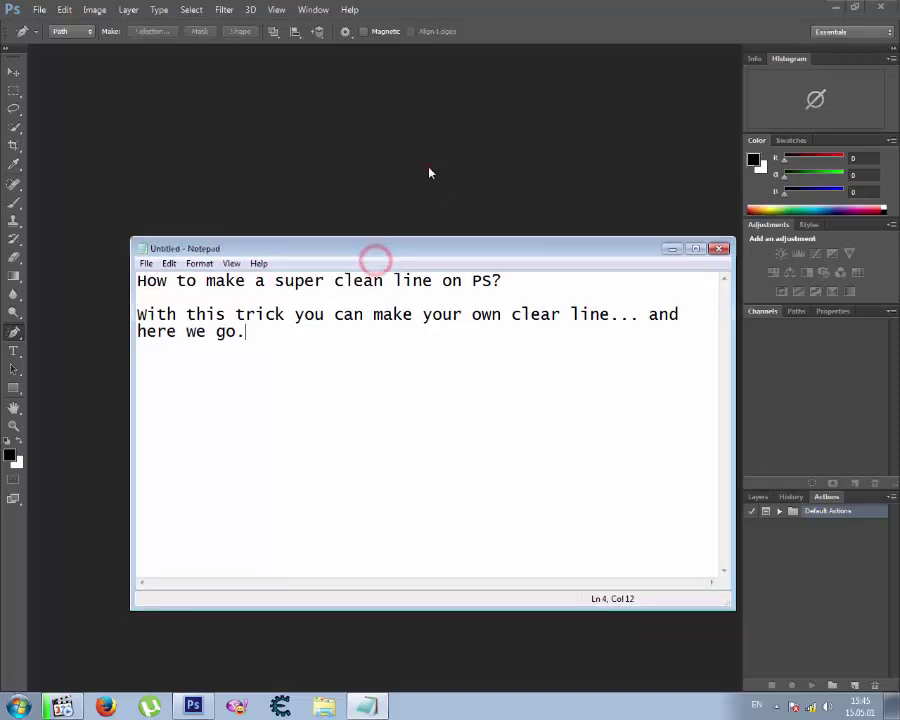
click(426, 165)
Create a new white 800 x 600 document from the Web preset
click(39, 9)
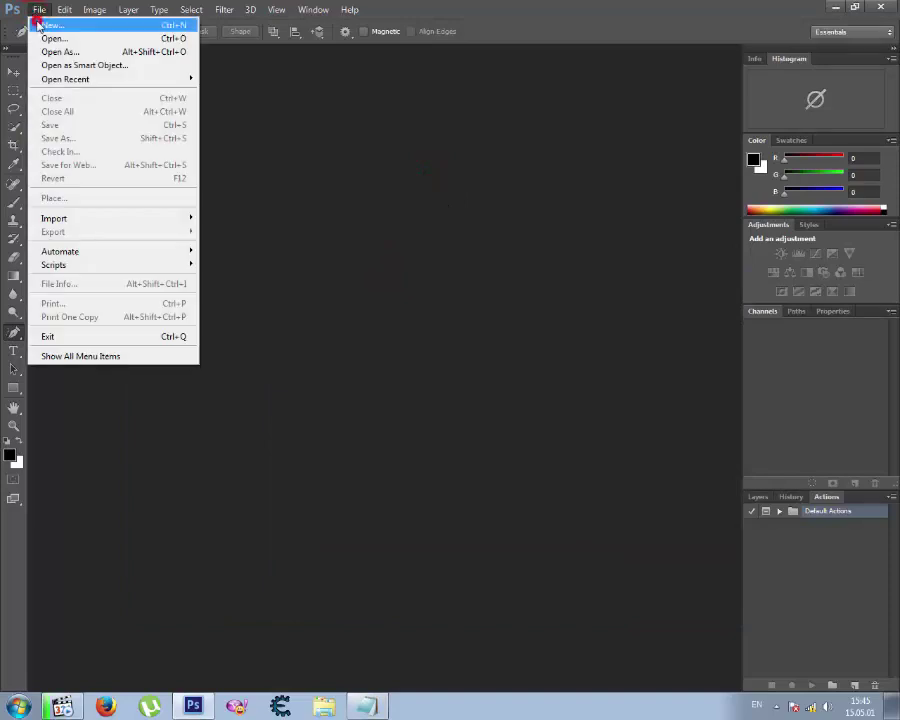
click(40, 24)
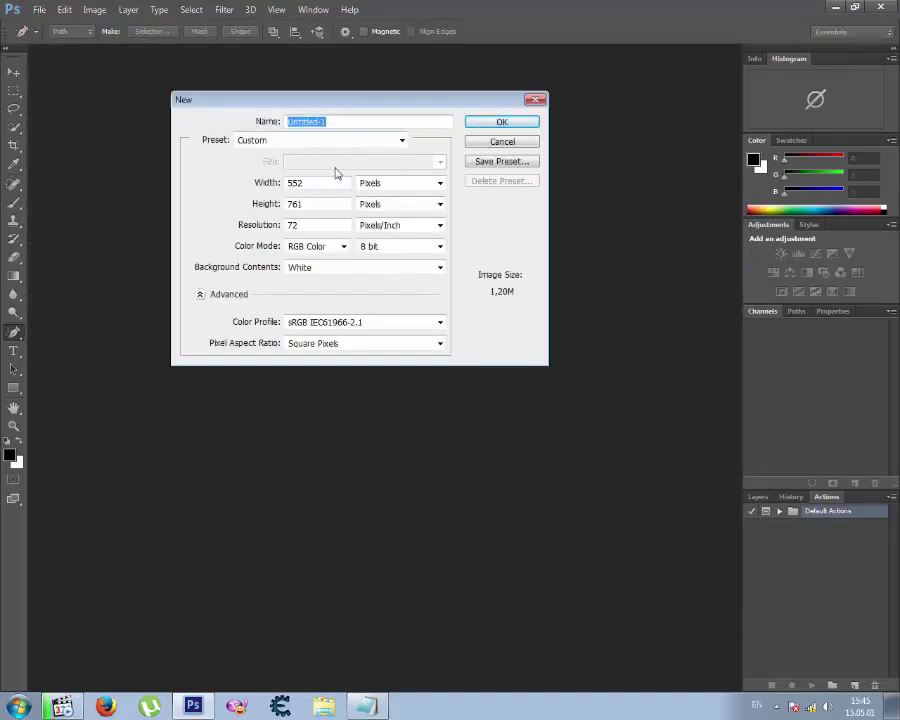
click(333, 140)
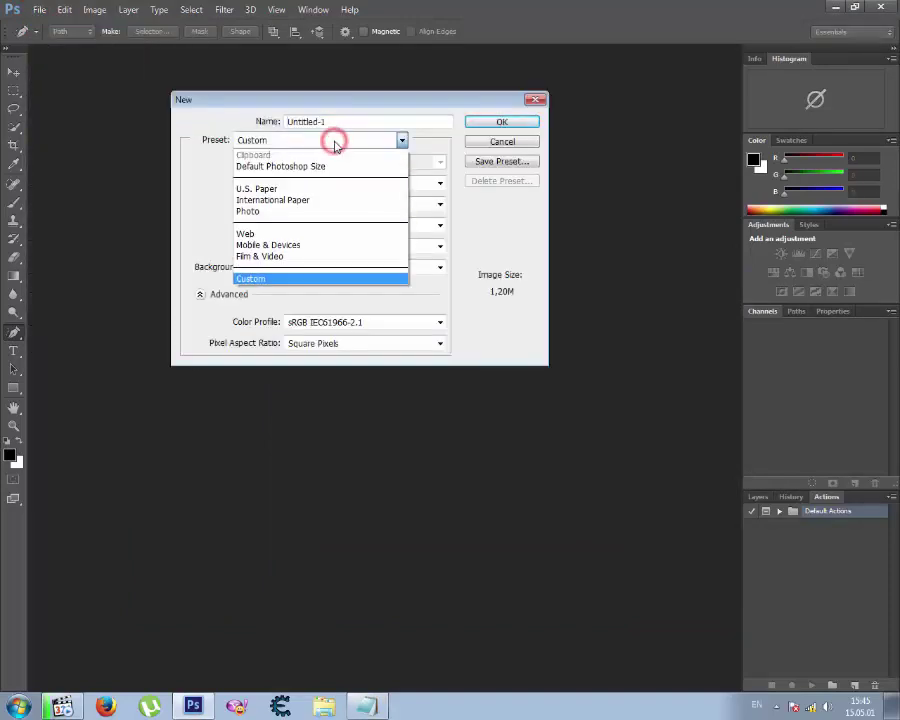
click(262, 229)
click(340, 163)
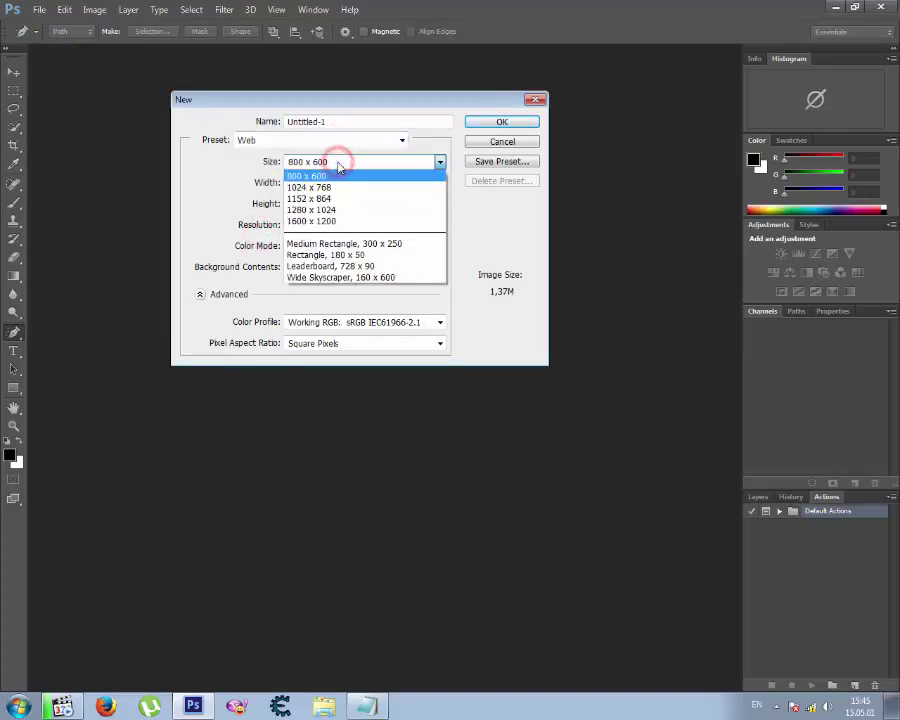
click(477, 124)
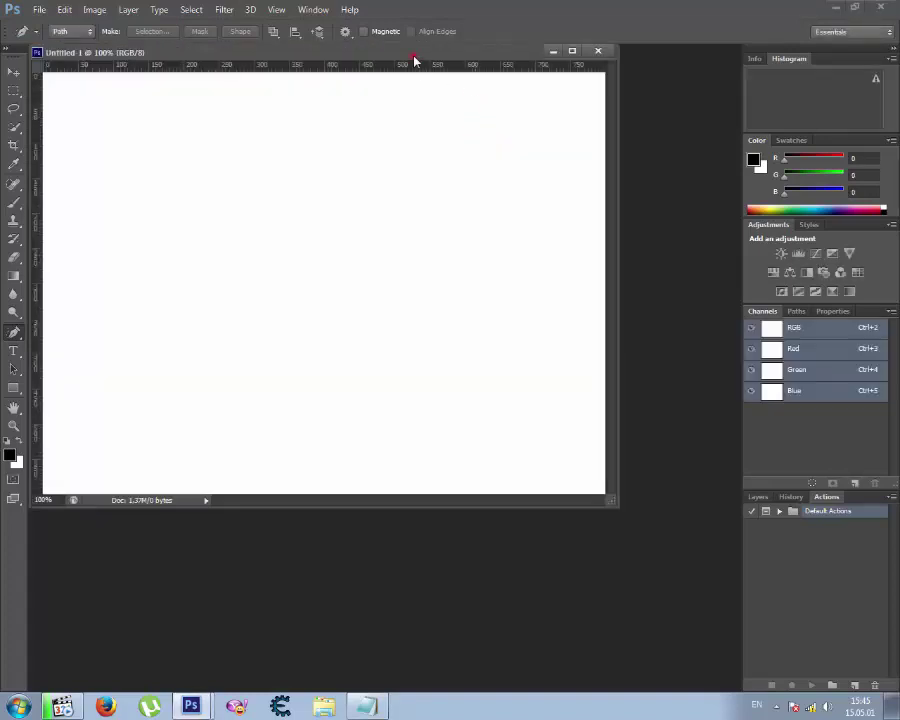
Reposition the document window and select the standard Pen Tool
mouse_move(414, 52)
mouse_down()
mouse_move(423, 65)
mouse_move(422, 57)
mouse_up()
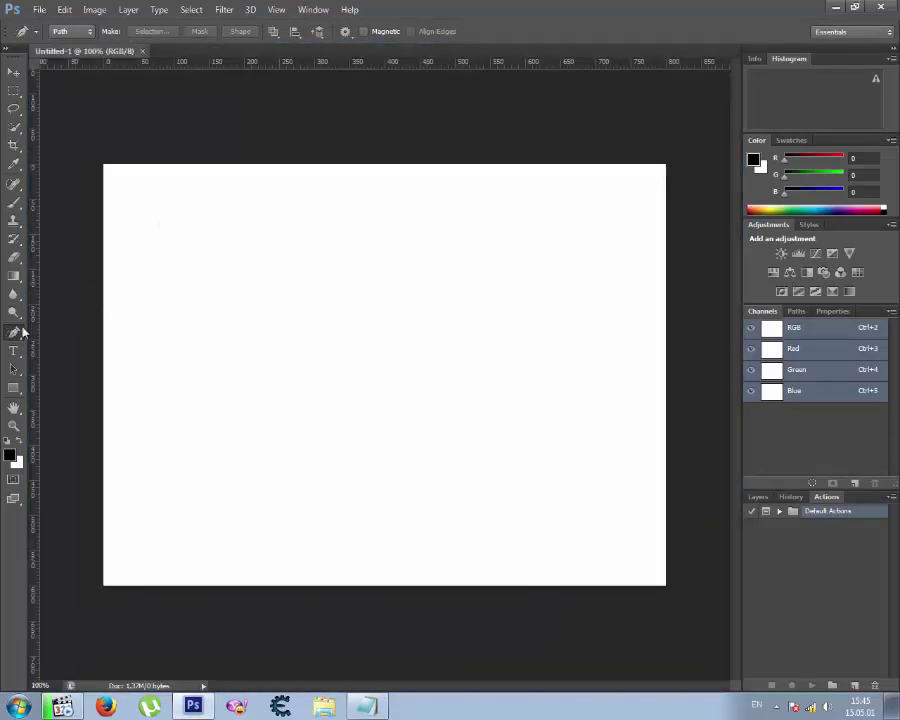
right_click(14, 333)
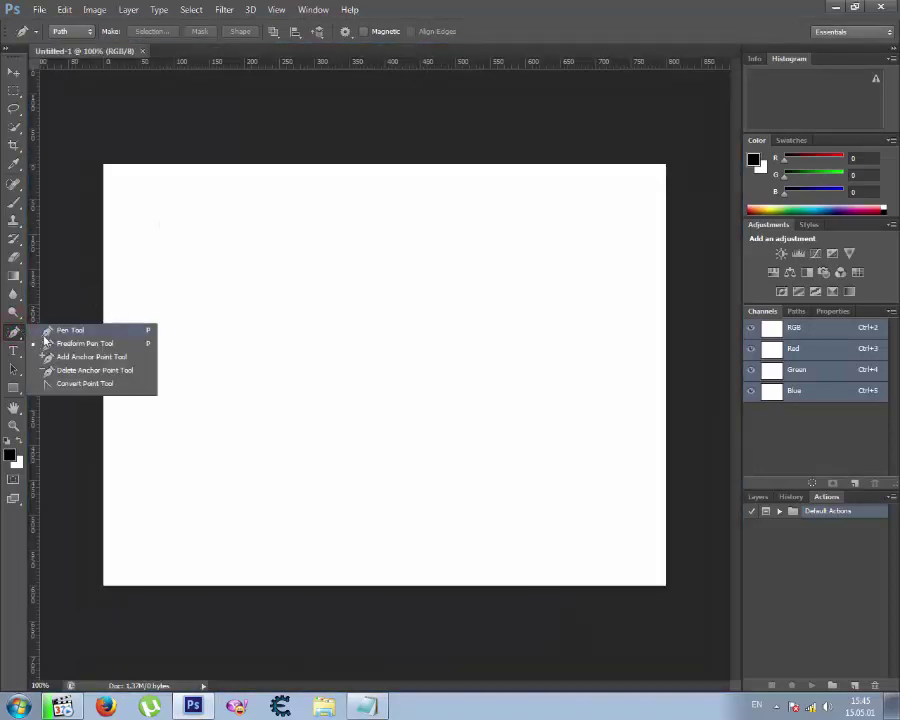
click(62, 328)
Add a new note line reading 'We need pen tool to make lines'
key(alt+Tab)
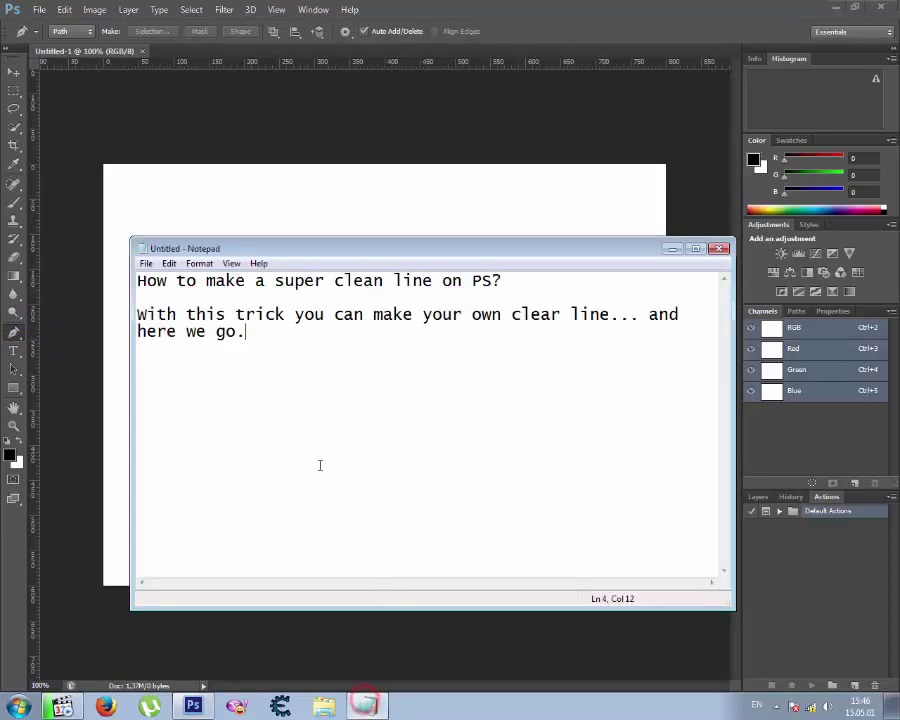
click(320, 464)
key(Return)
text(WE)
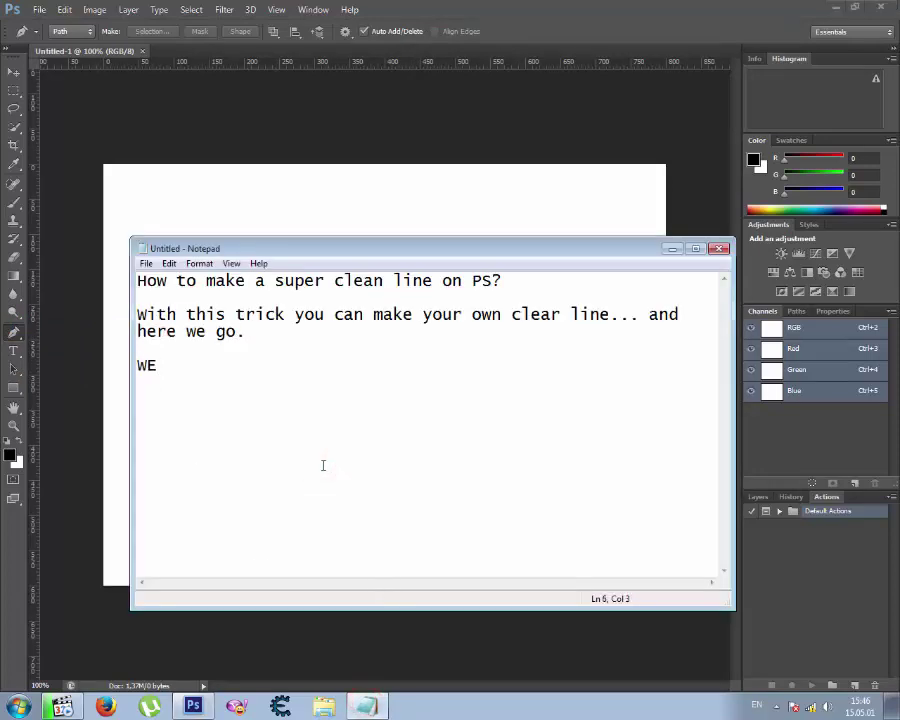
key(BackSpace)
text(e need pe)
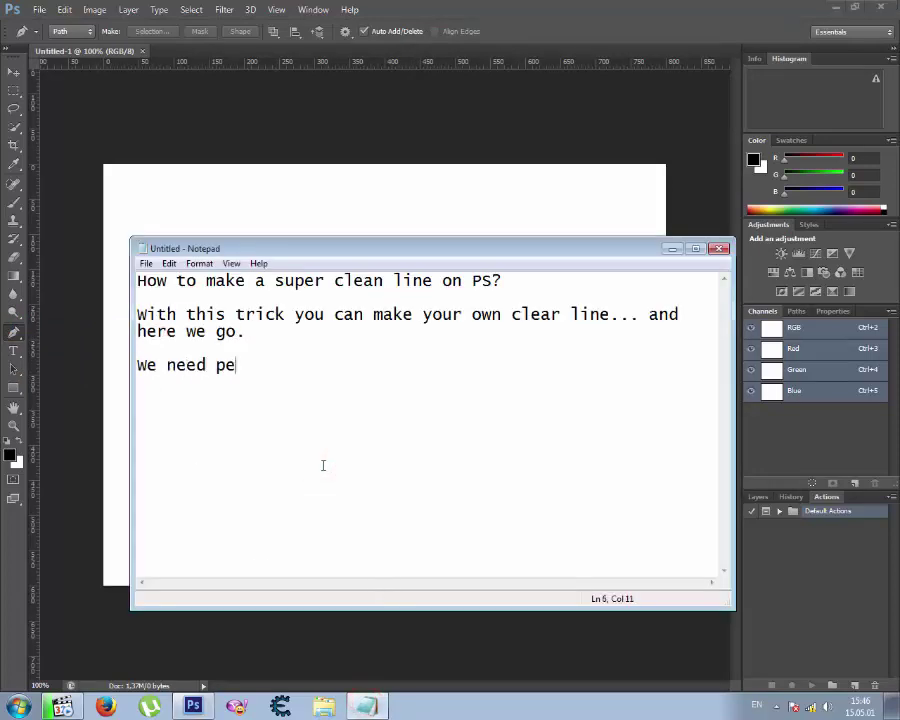
text(n too)
text(l to make l)
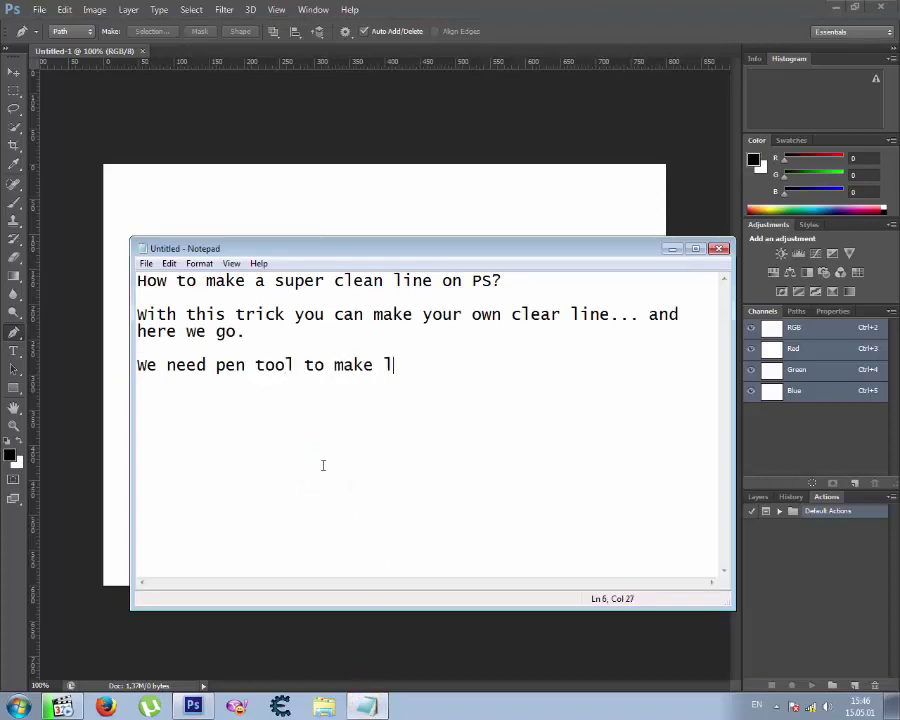
text(ines)
Draw a wavy pen path with a sharp peak across the canvas
click(360, 164)
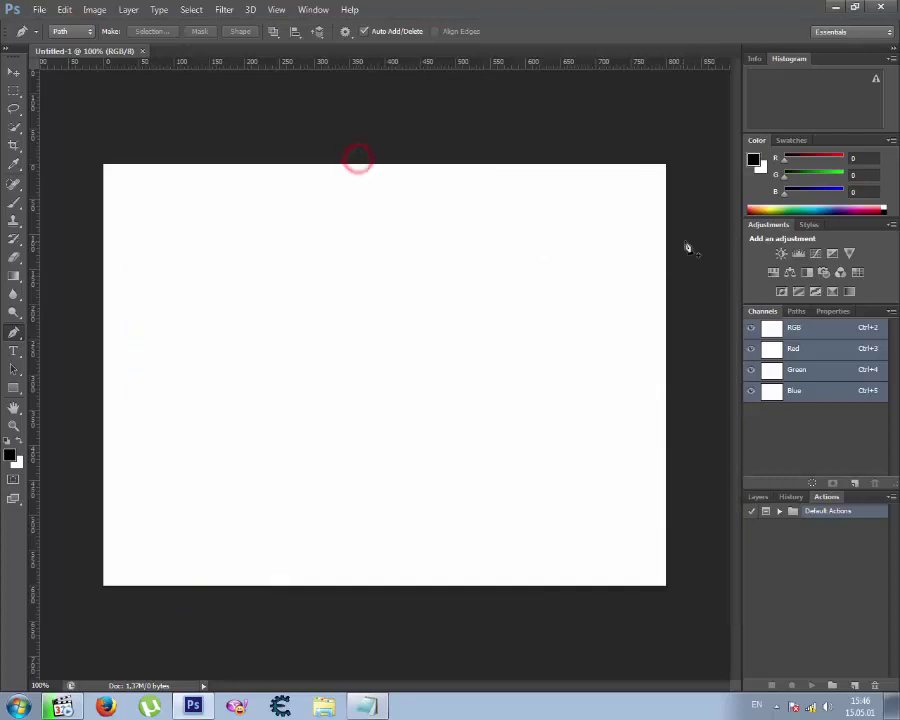
click(758, 498)
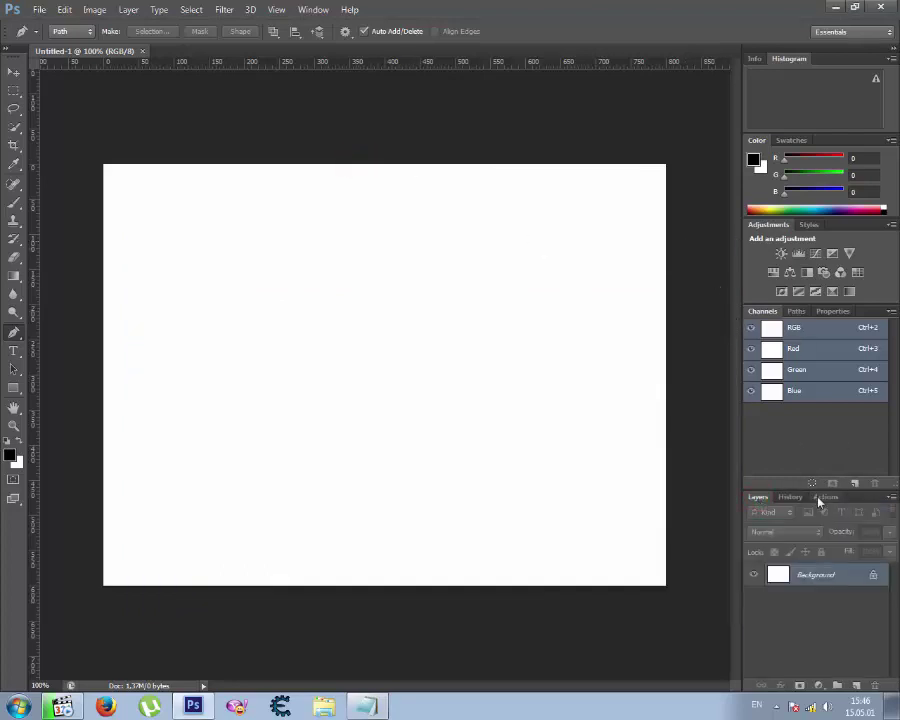
click(128, 279)
click(241, 317)
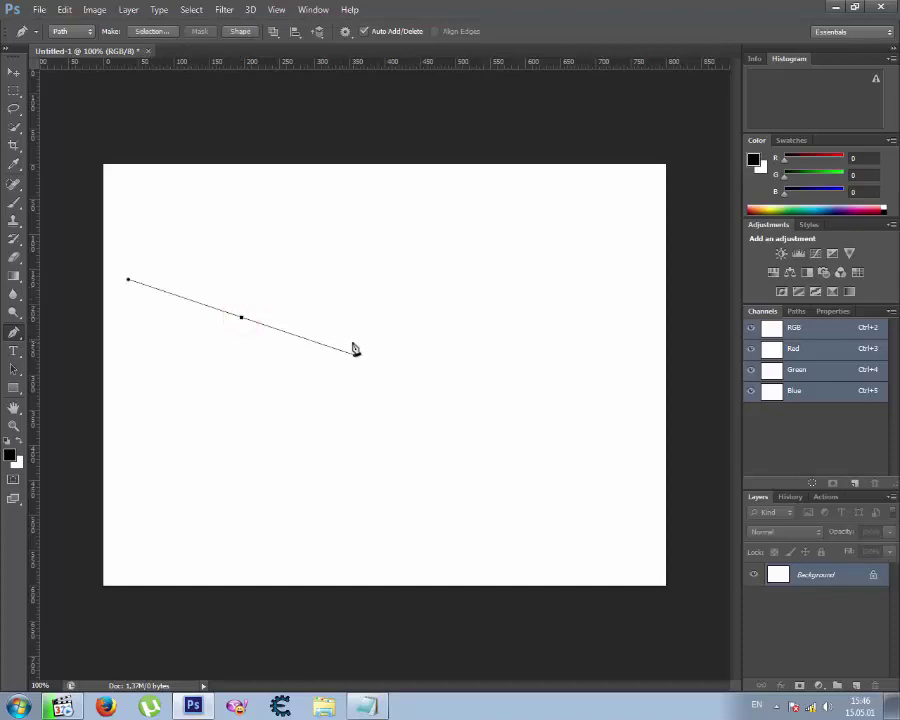
drag(375, 302, 376, 350)
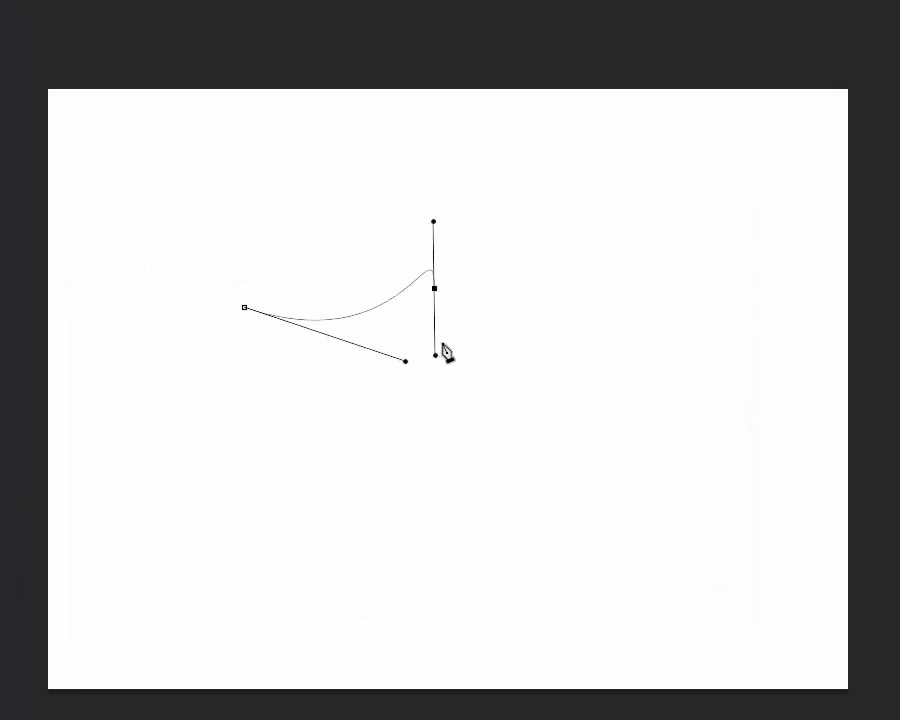
drag(538, 320, 582, 283)
click(555, 416)
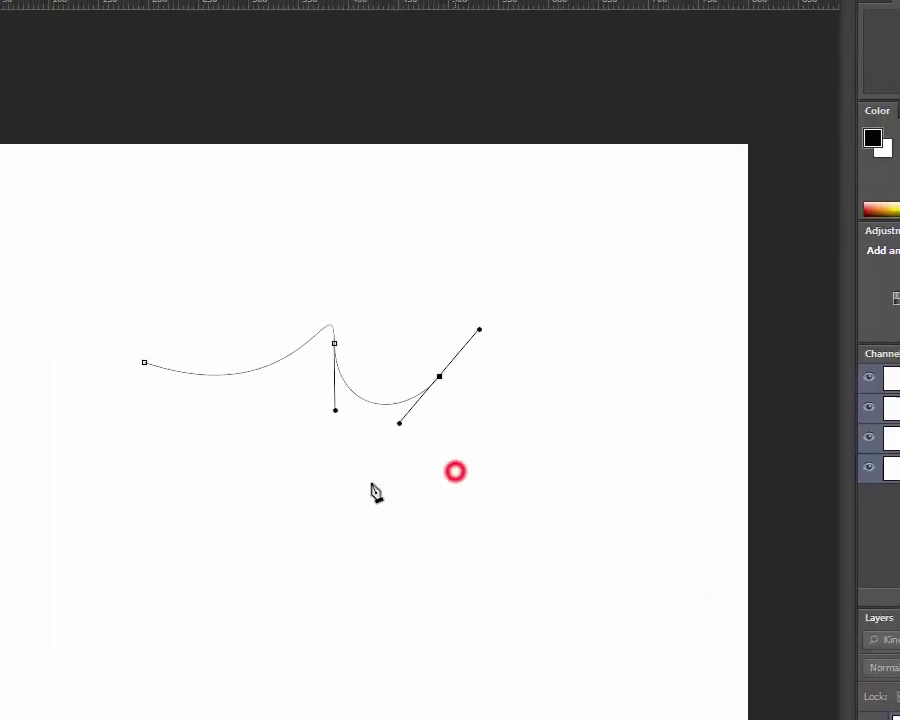
drag(416, 486, 320, 494)
Stroke the path with a pressure-simulated brush and hide the path outline
right_click(422, 491)
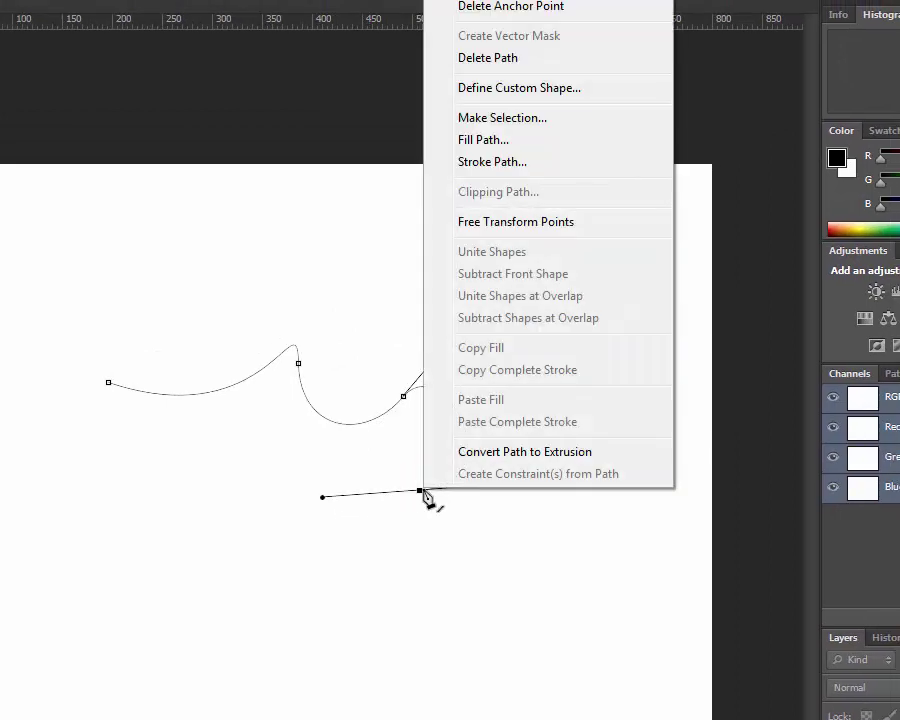
click(493, 164)
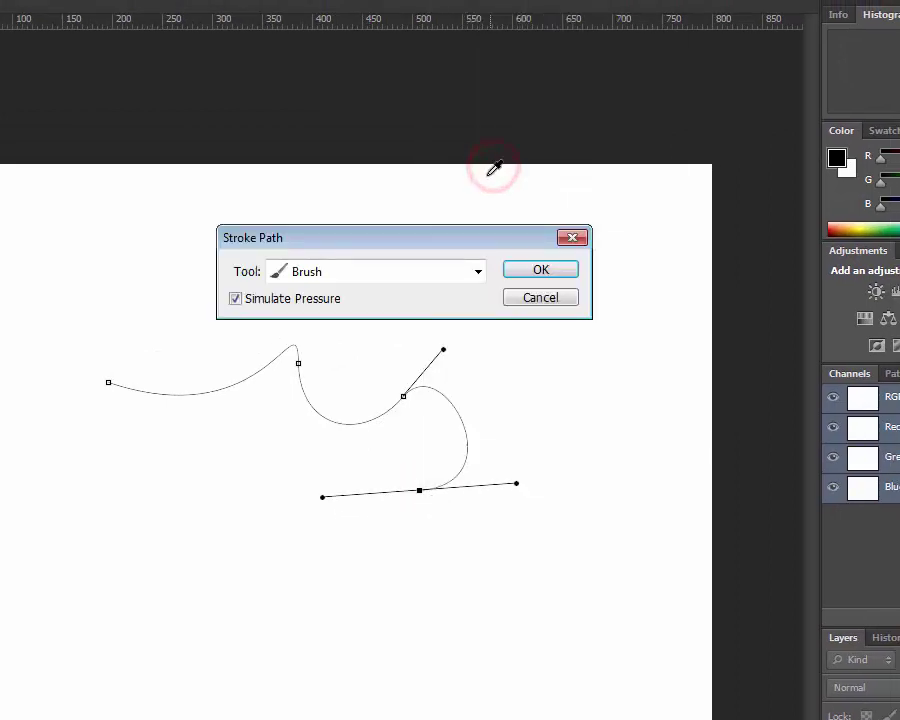
click(517, 274)
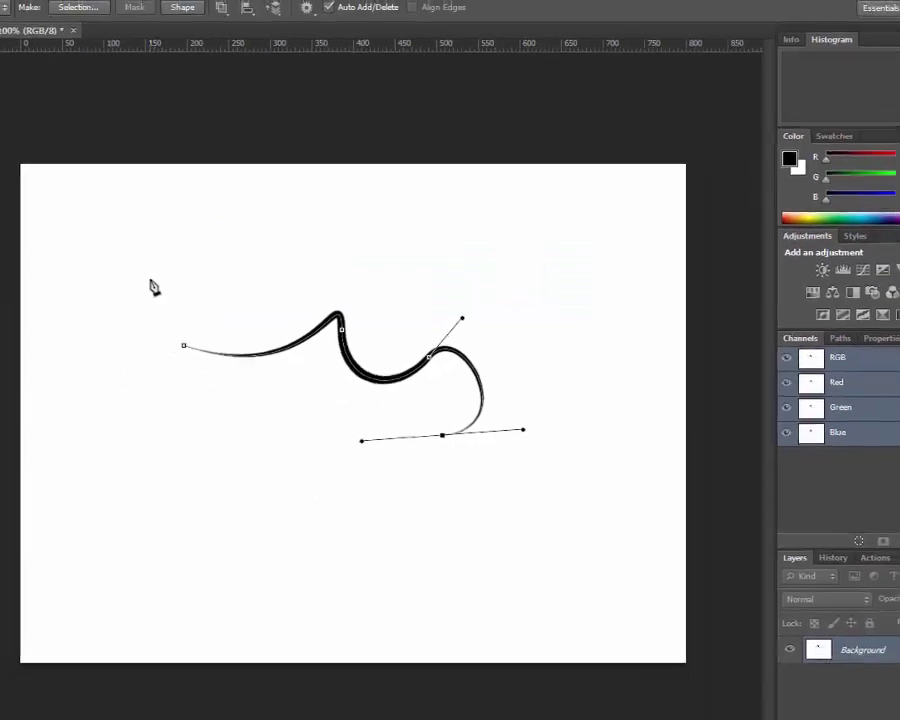
key(Return)
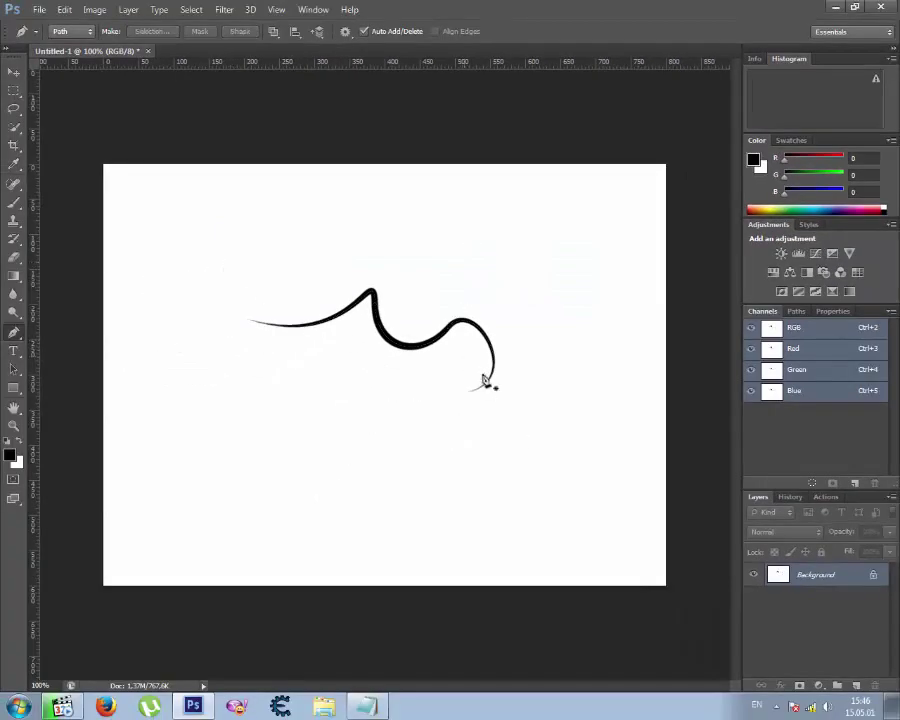
Append 'like this' to the note, then replace Background with a new empty layer
click(367, 705)
text(We need pen tool to make lines...)
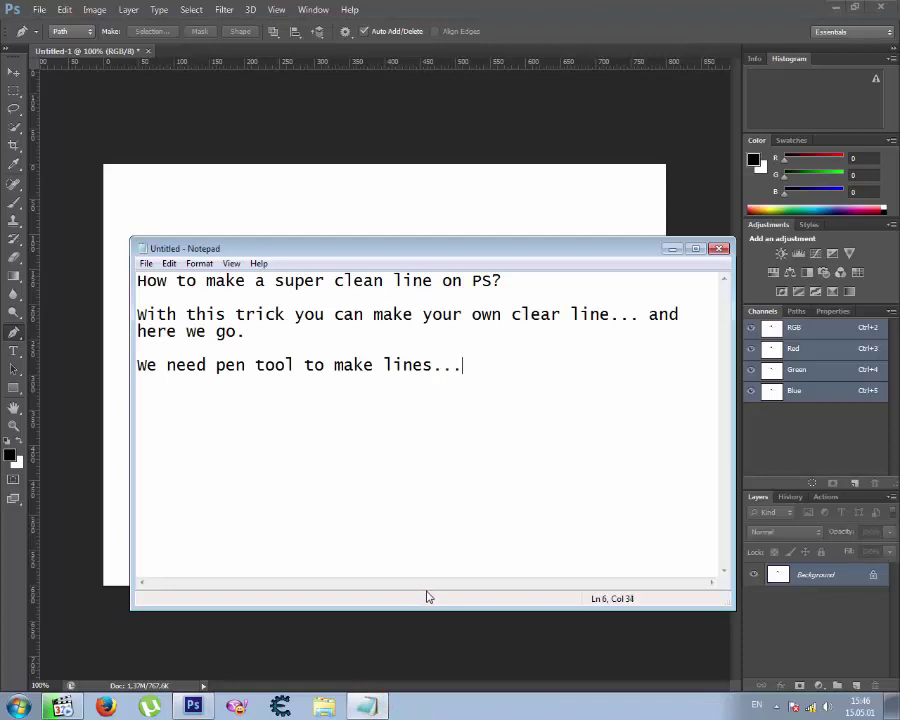
text( like this)
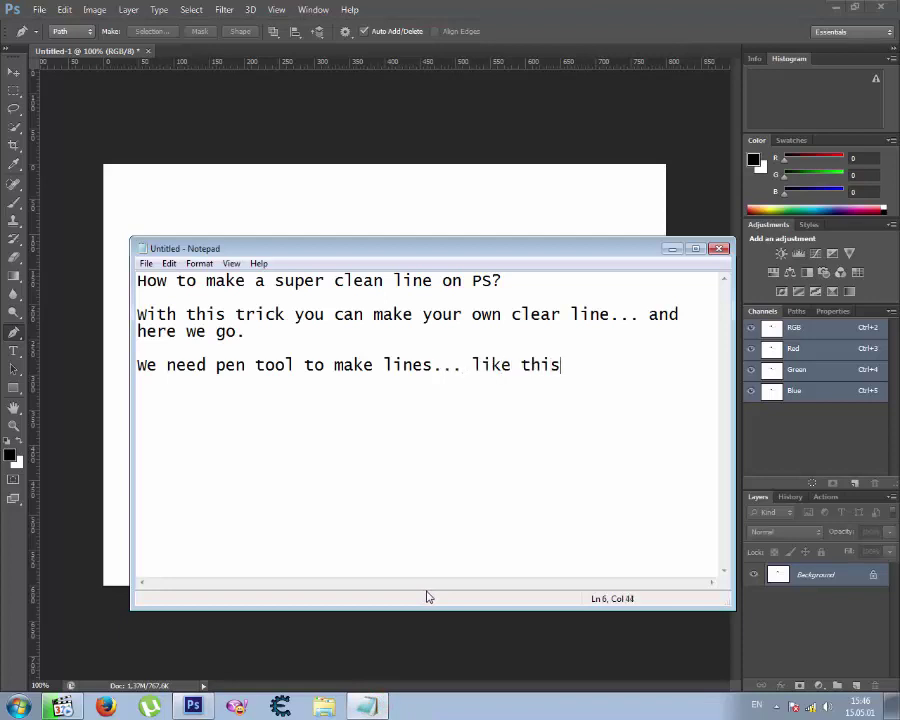
click(622, 210)
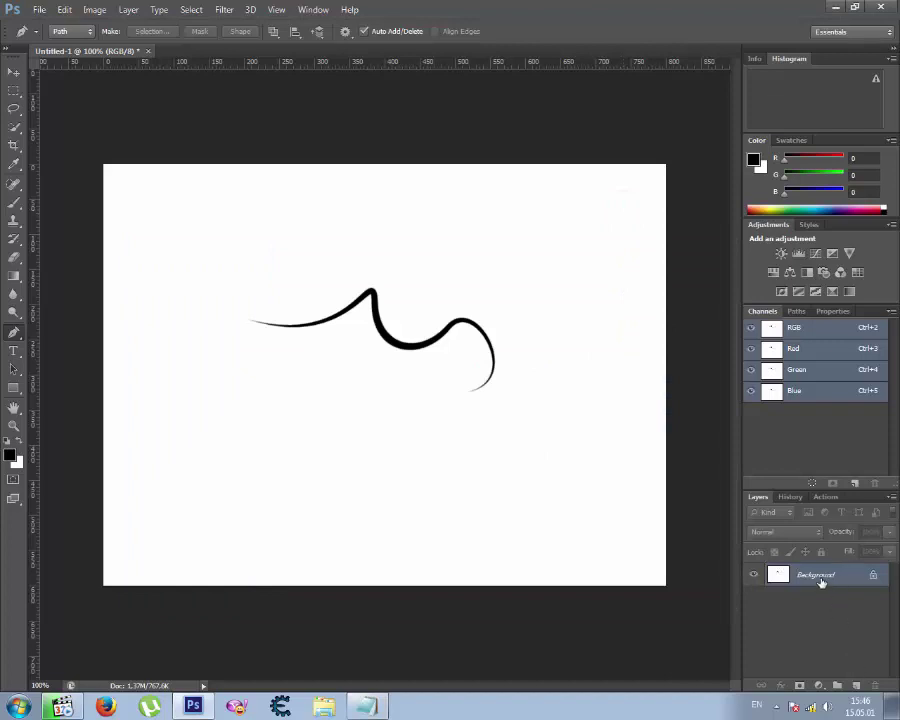
click(856, 685)
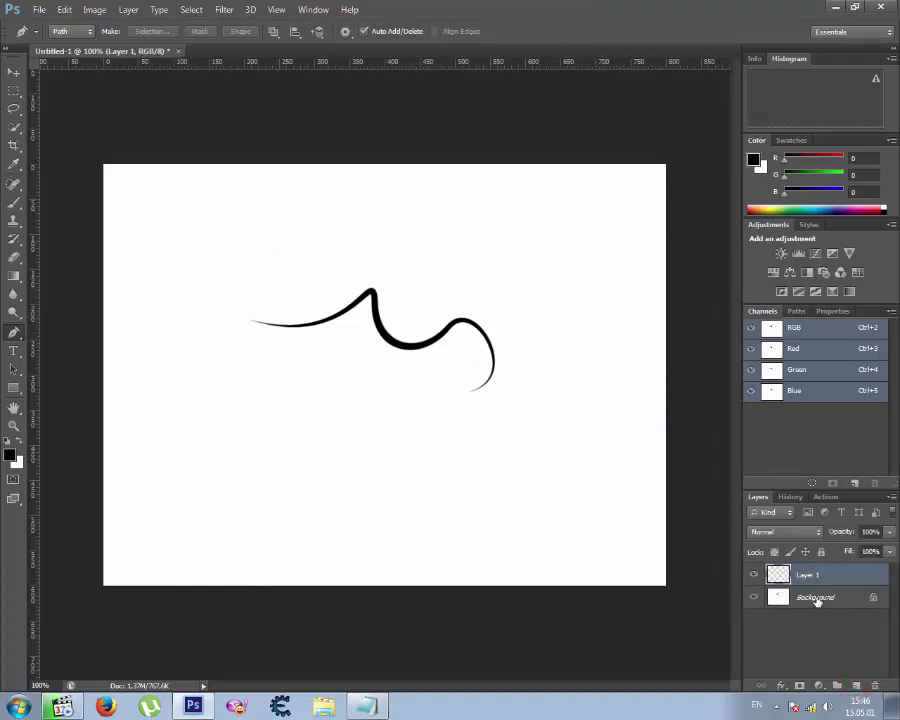
mouse_move(817, 597)
mouse_down()
mouse_move(881, 647)
mouse_move(876, 685)
mouse_up()
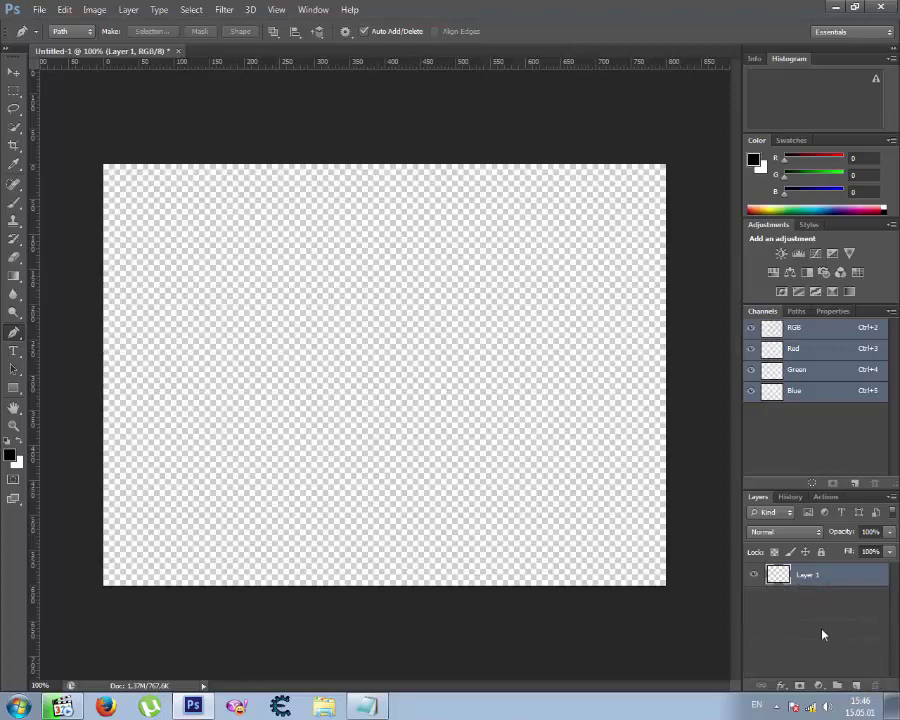
Start a new blank line in the Notepad note
key(alt+Tab)
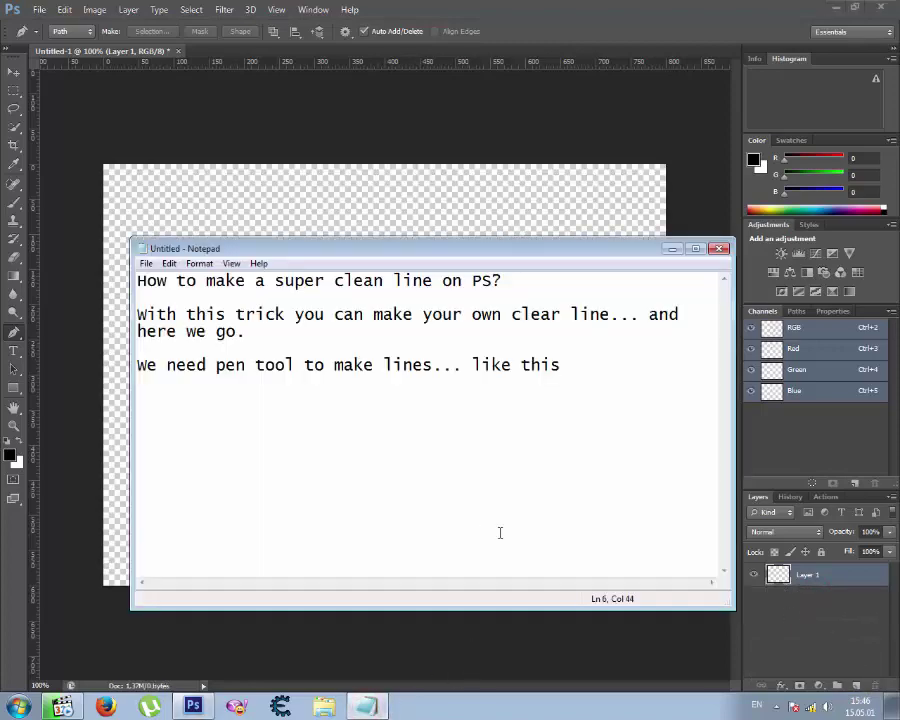
key(Return)
text(h)
key(BackSpace)
Add a white Solid Color fill layer with a new empty layer above it
click(378, 152)
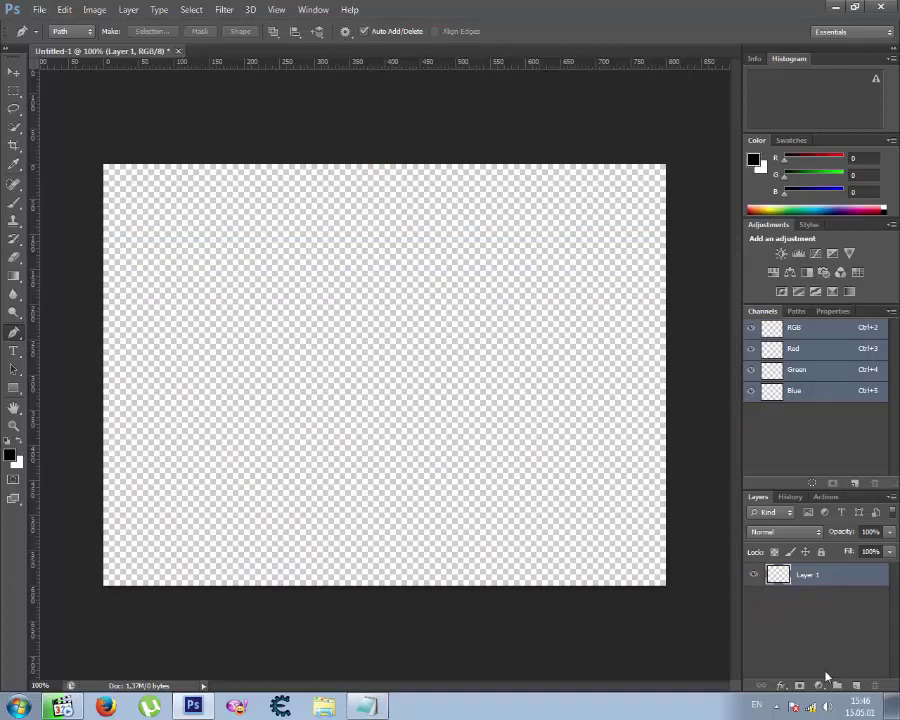
click(820, 686)
click(768, 381)
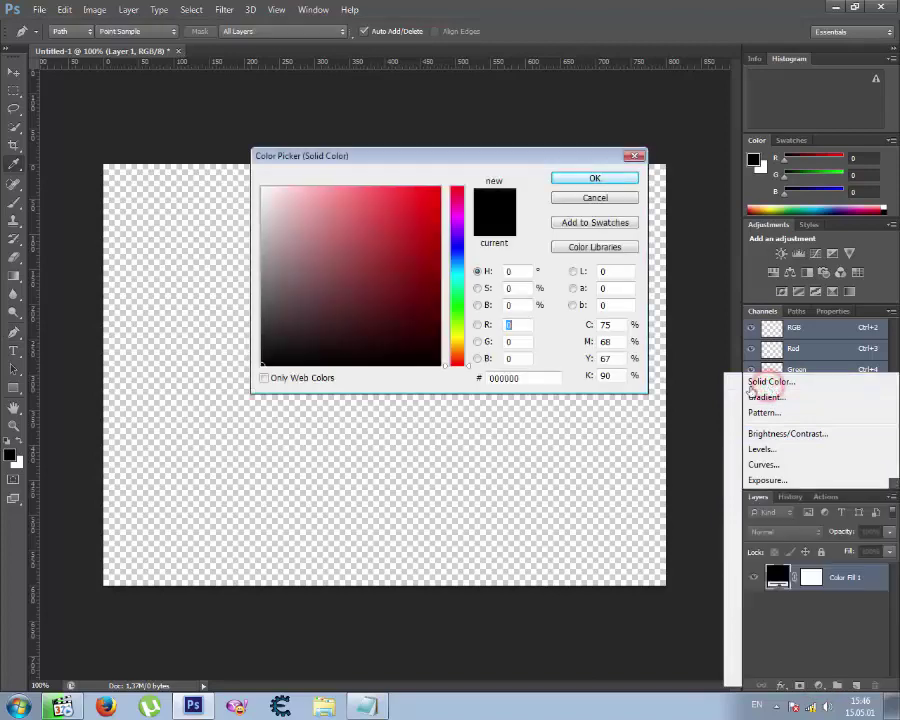
click(262, 187)
click(594, 178)
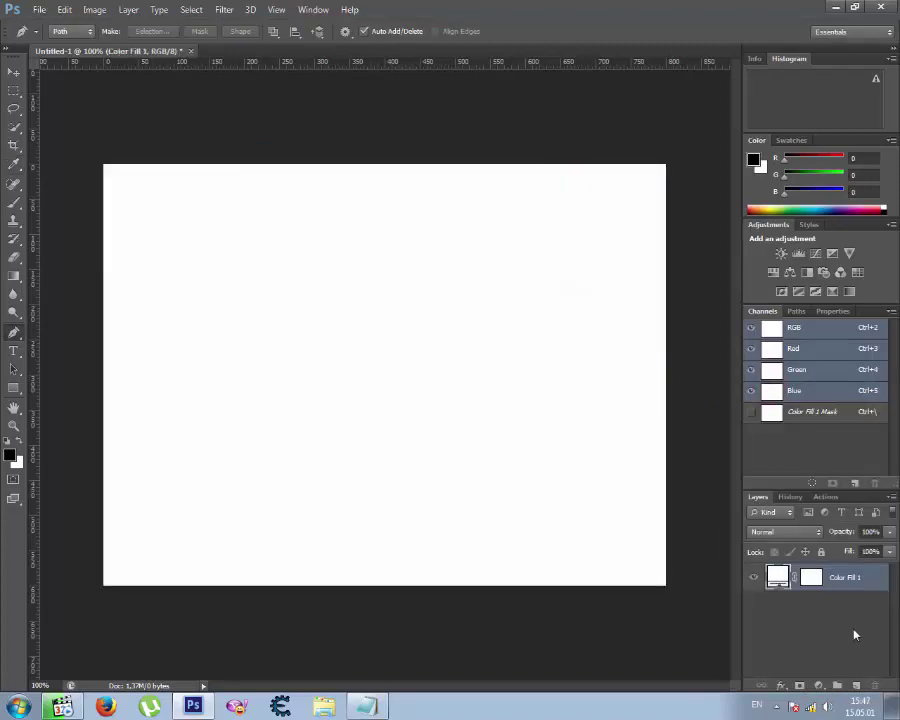
click(857, 686)
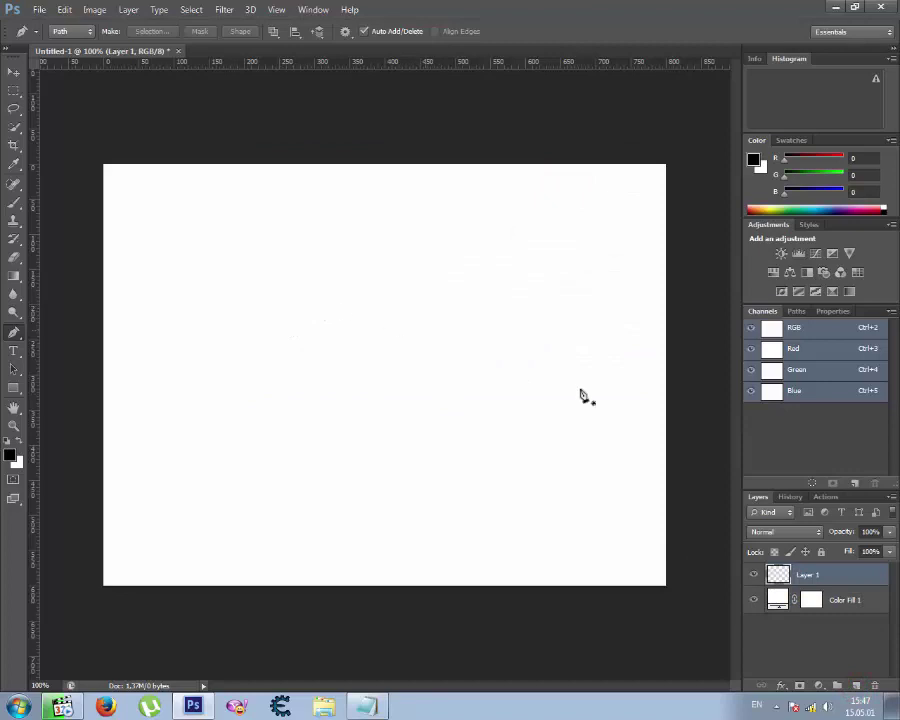
click(825, 497)
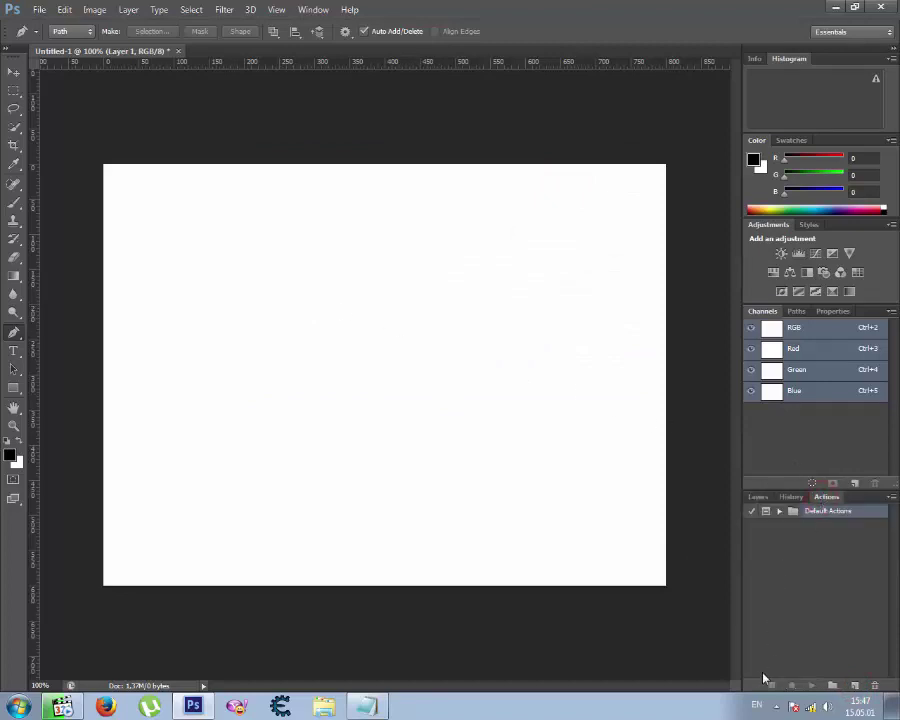
Type 'first of all click on Actions tab and make' on the new note line
click(366, 706)
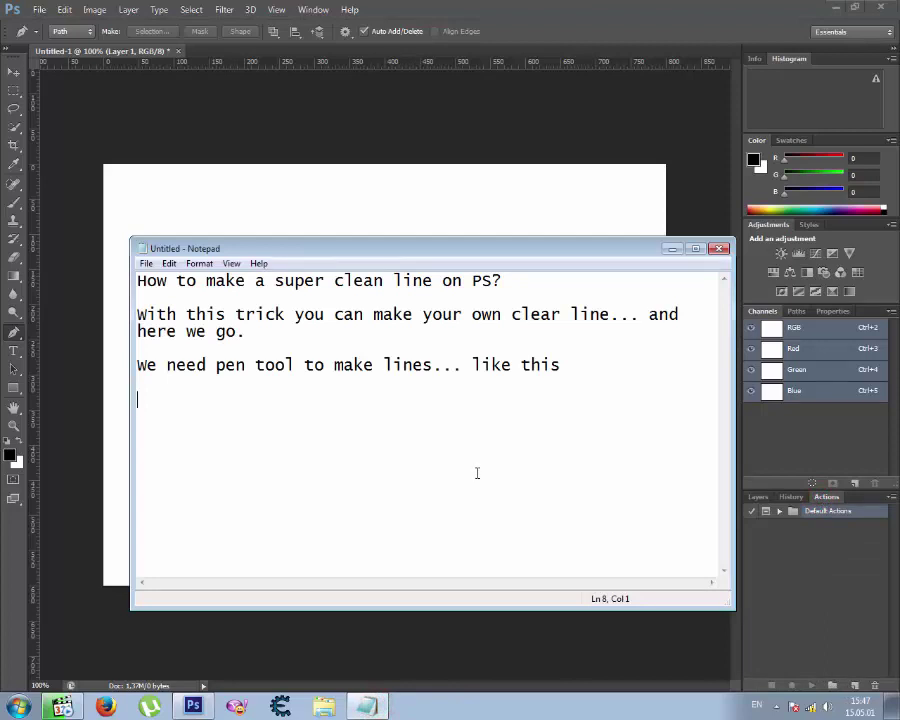
text(first of a)
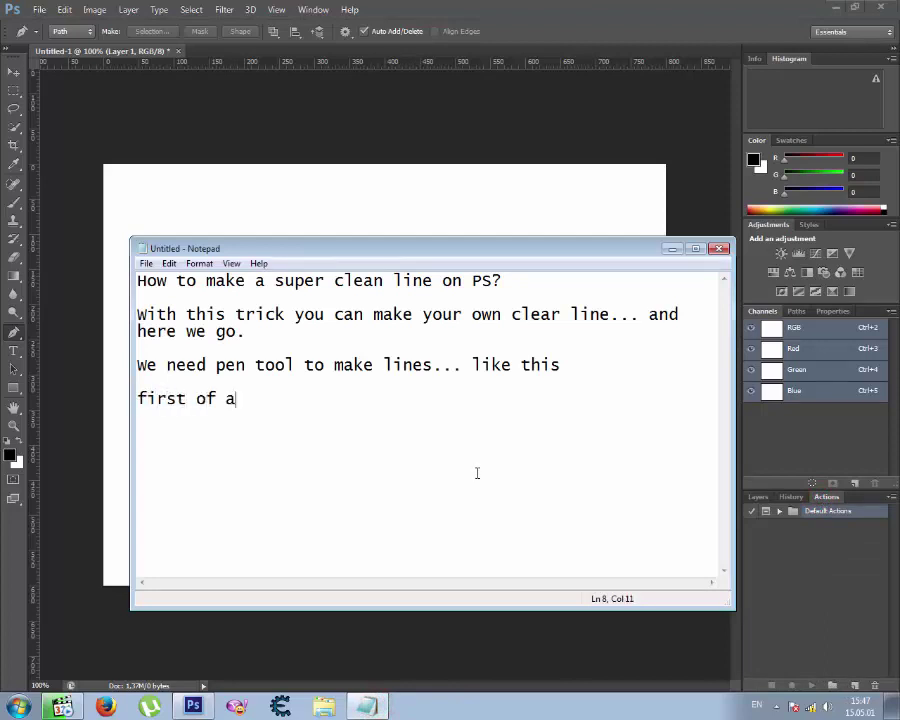
text(ll click)
text( on Ac)
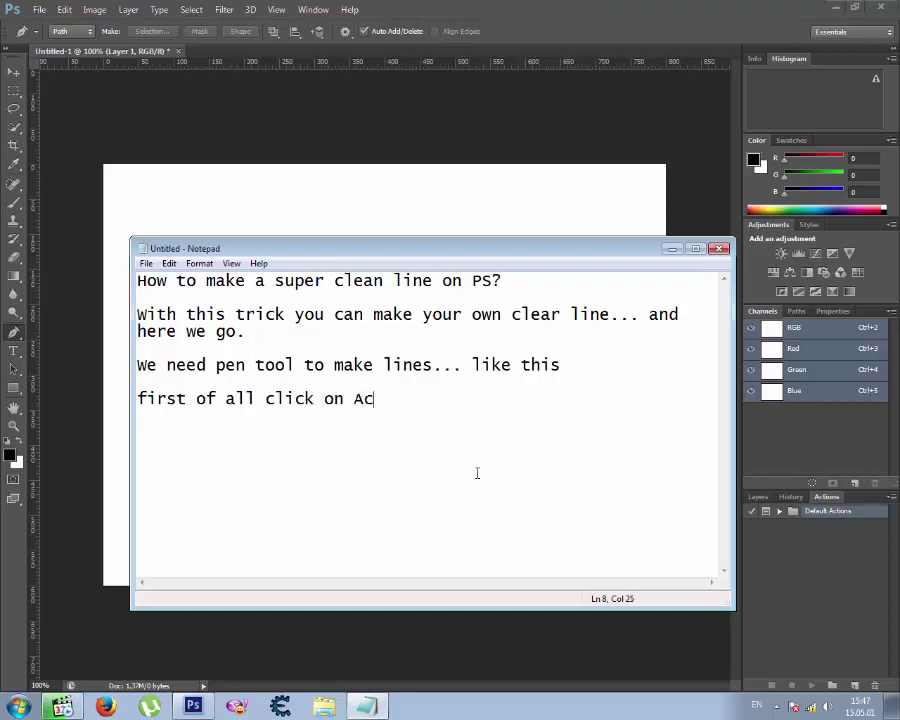
text(tions tab)
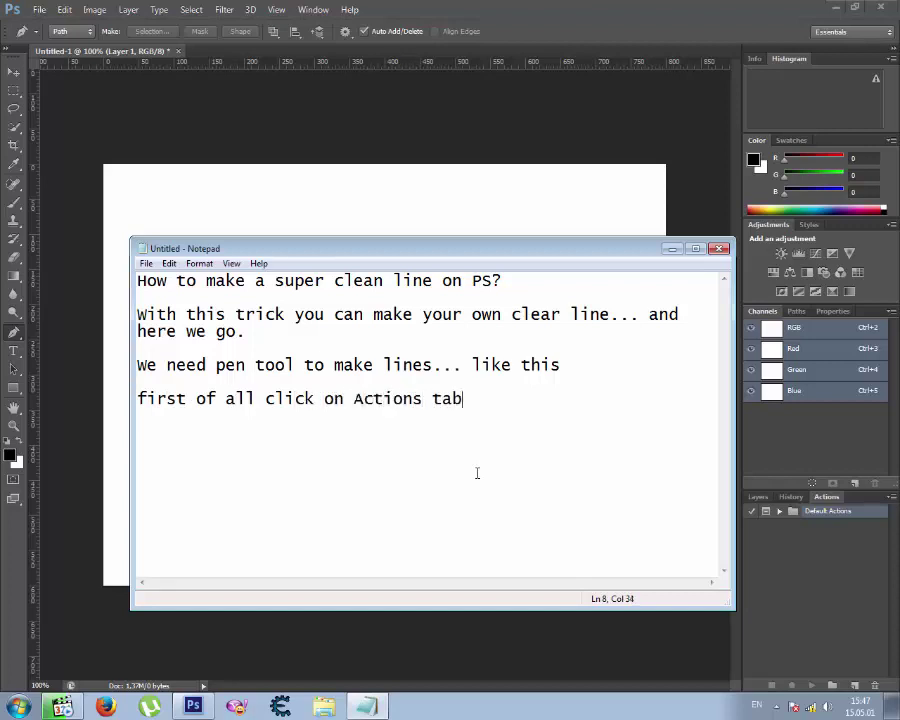
click(817, 624)
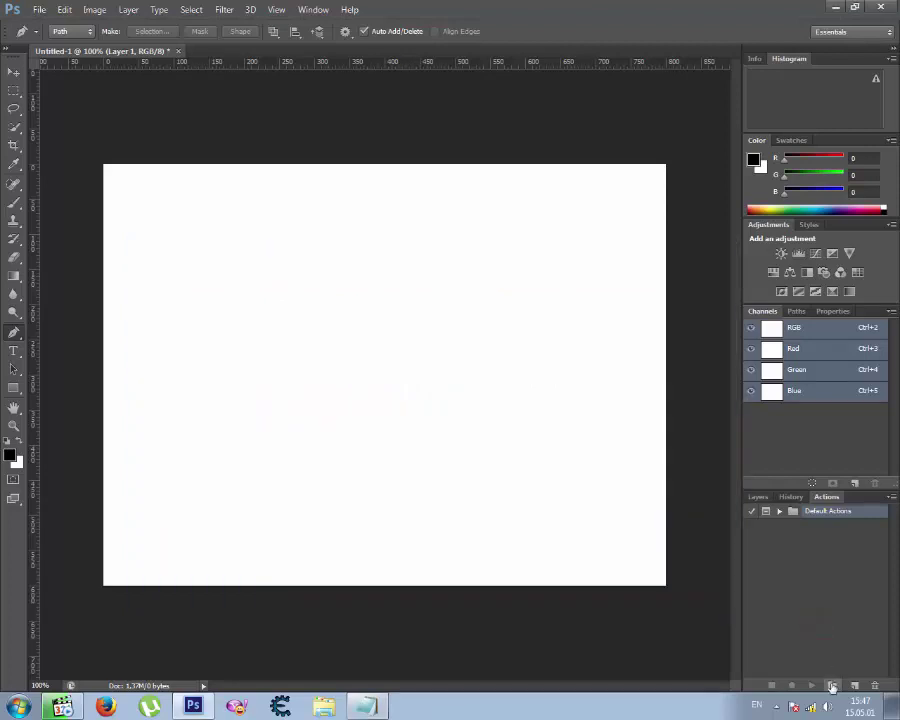
click(367, 706)
text(and)
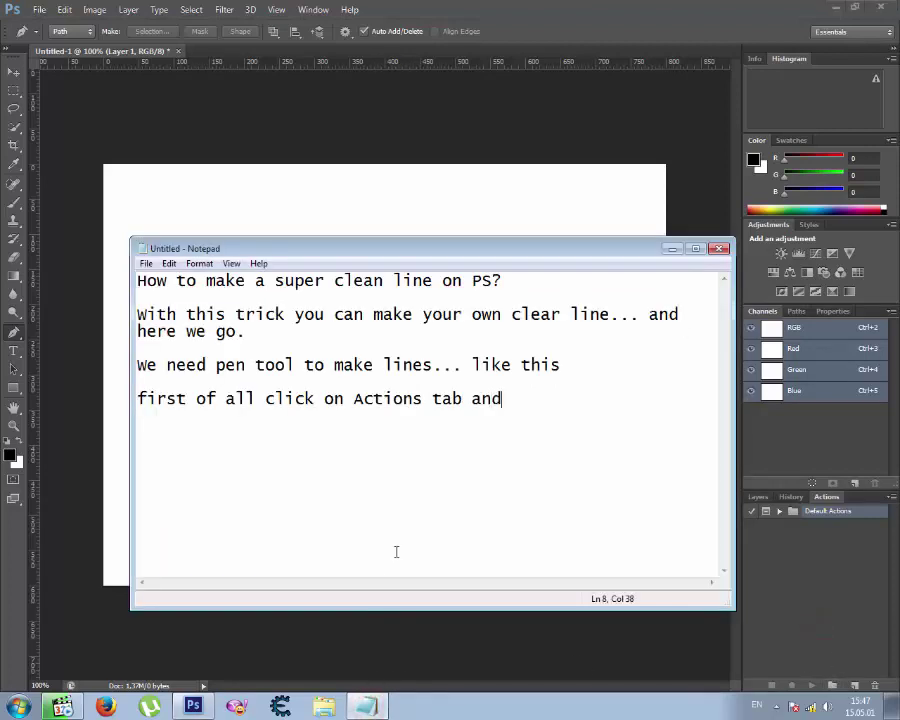
text( make)
Create a new action set named GARID in the Actions panel
click(856, 688)
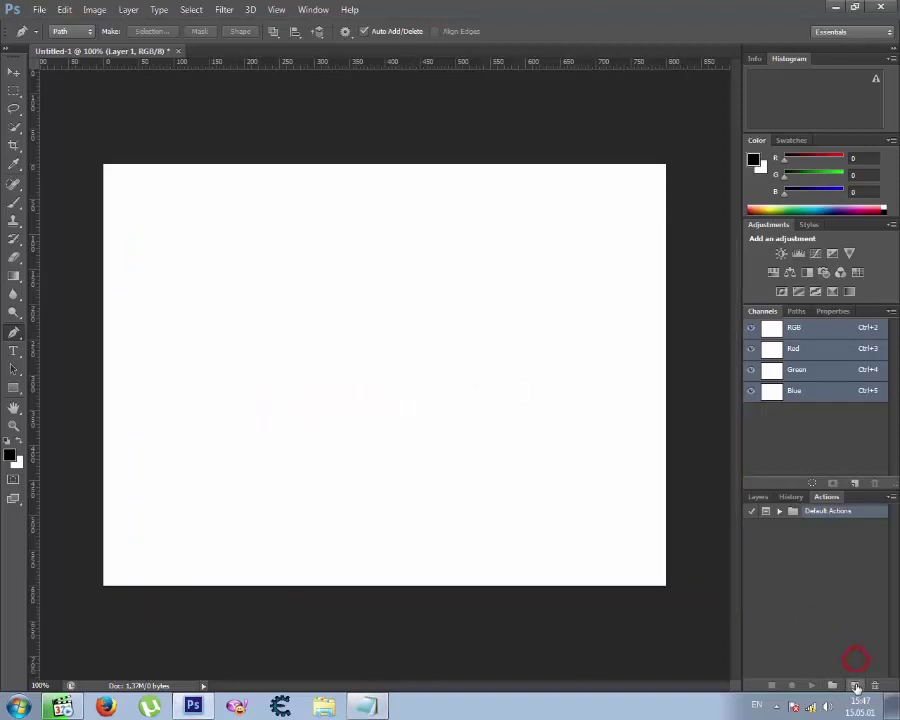
click(832, 686)
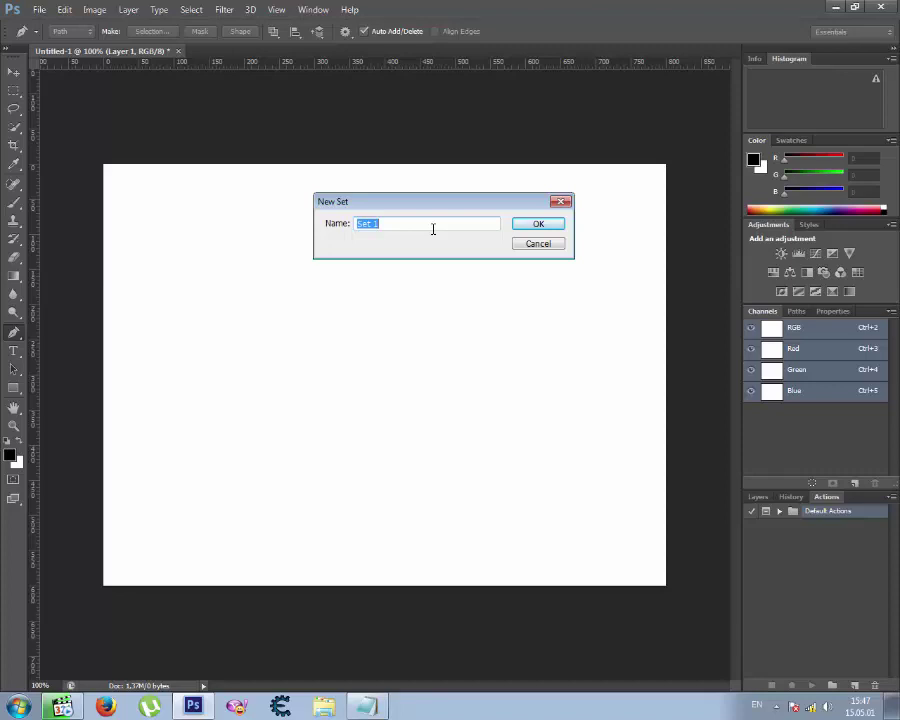
text(GARID)
click(520, 223)
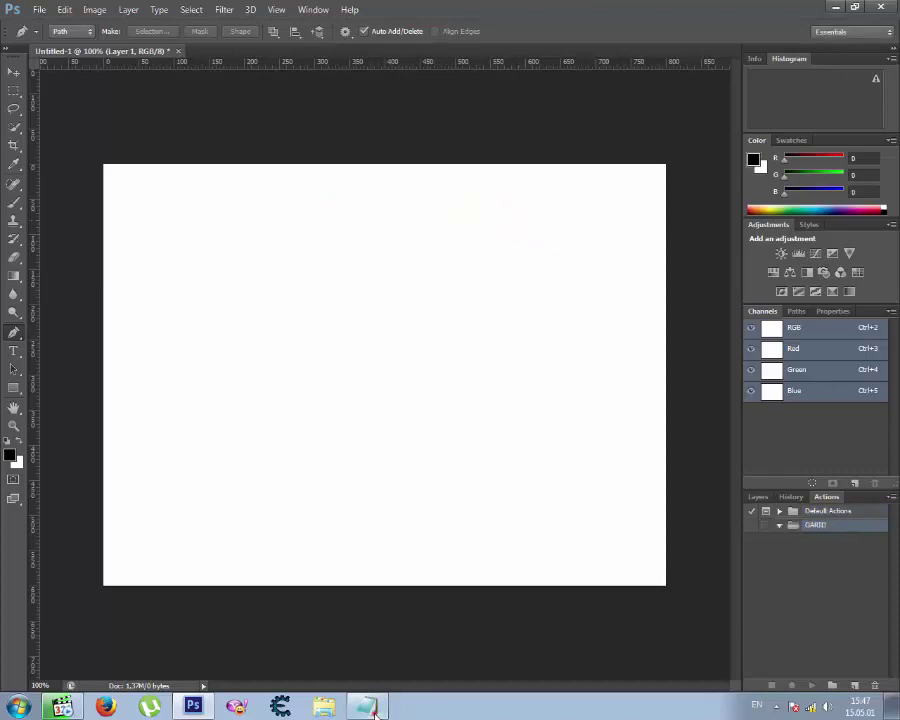
Add 'set adn name it' to the note and start a new line
key(alt+Tab)
text(set)
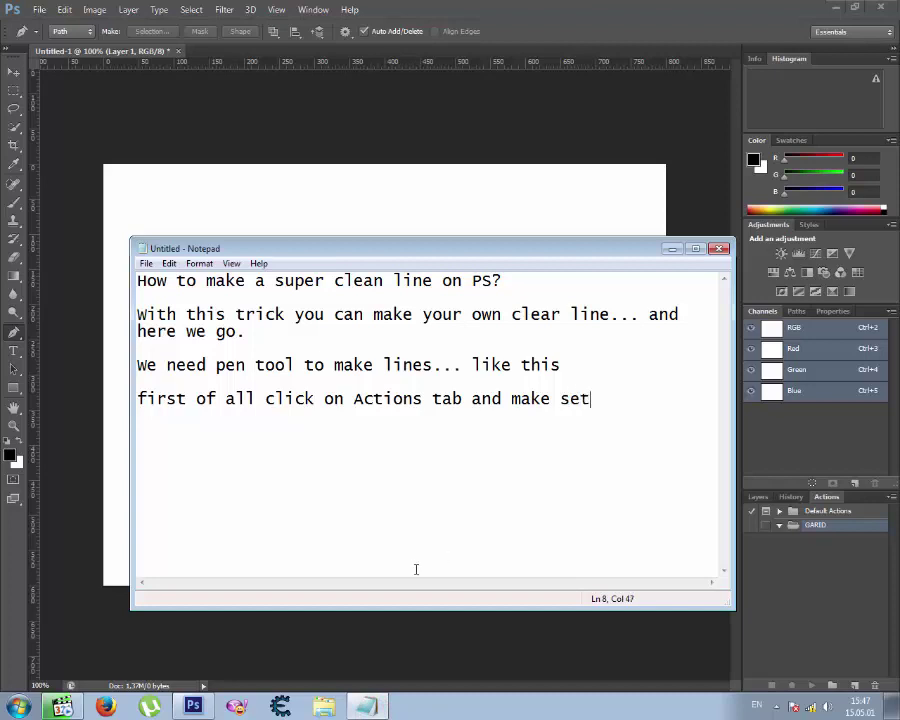
text( adn nam)
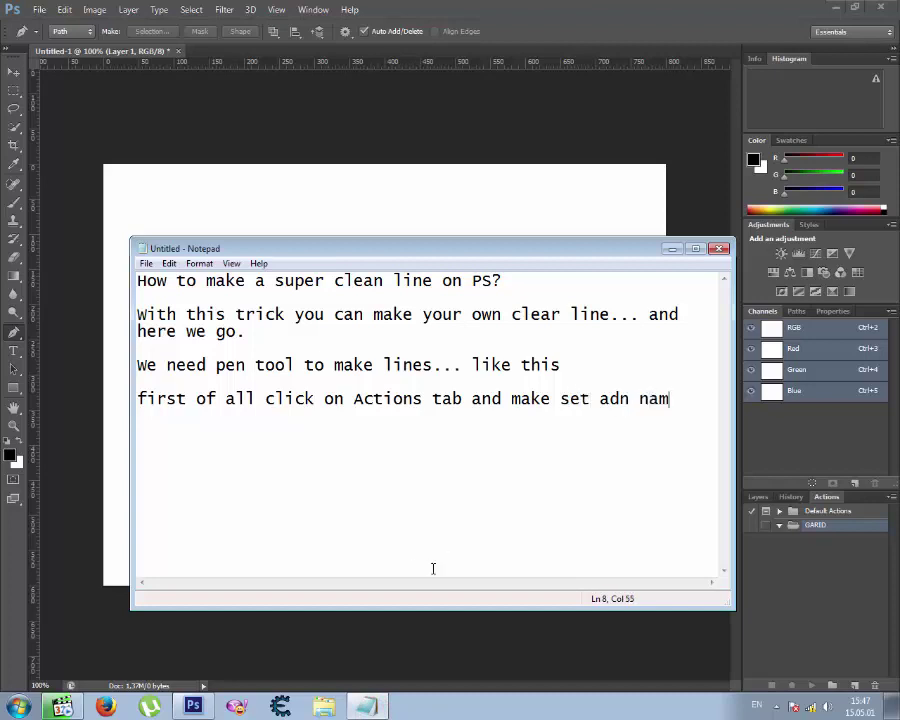
text(e it)
key(Return)
Create a new action named 'Clear line' assigned to function key F2
click(852, 570)
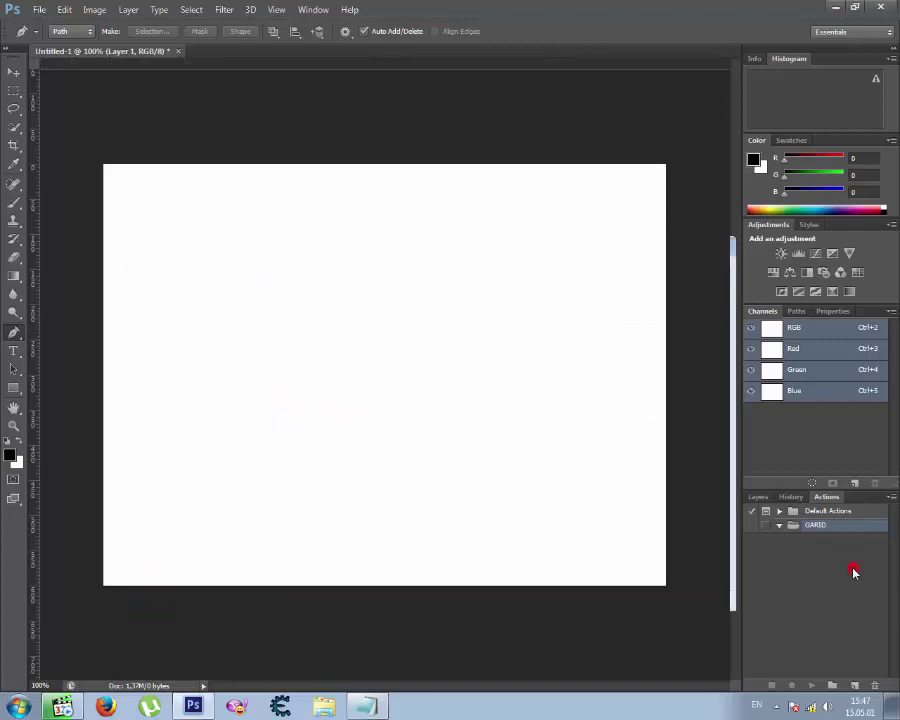
click(853, 686)
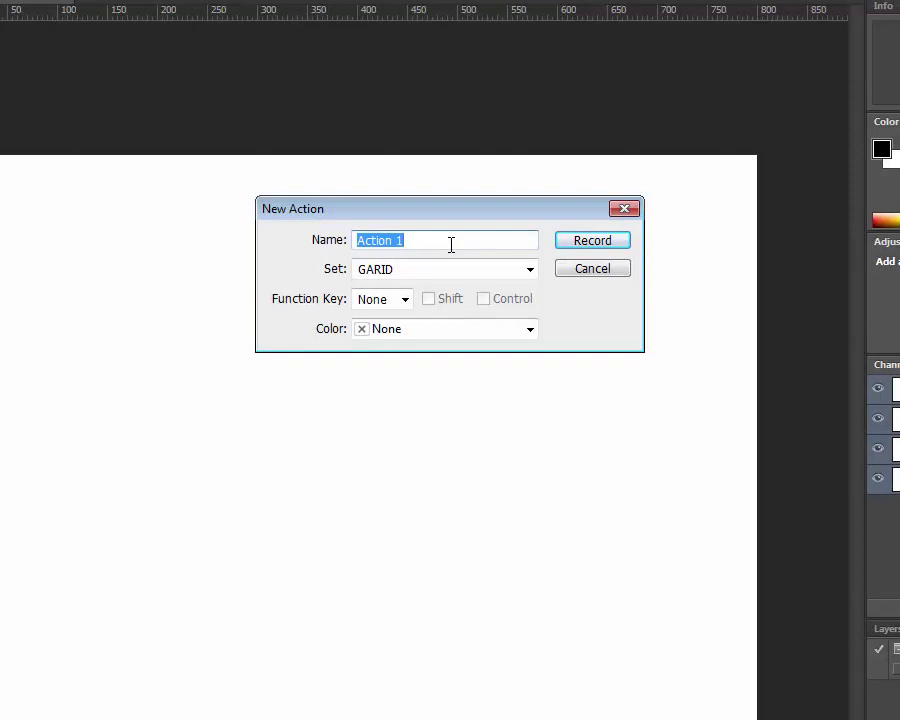
text(Clear )
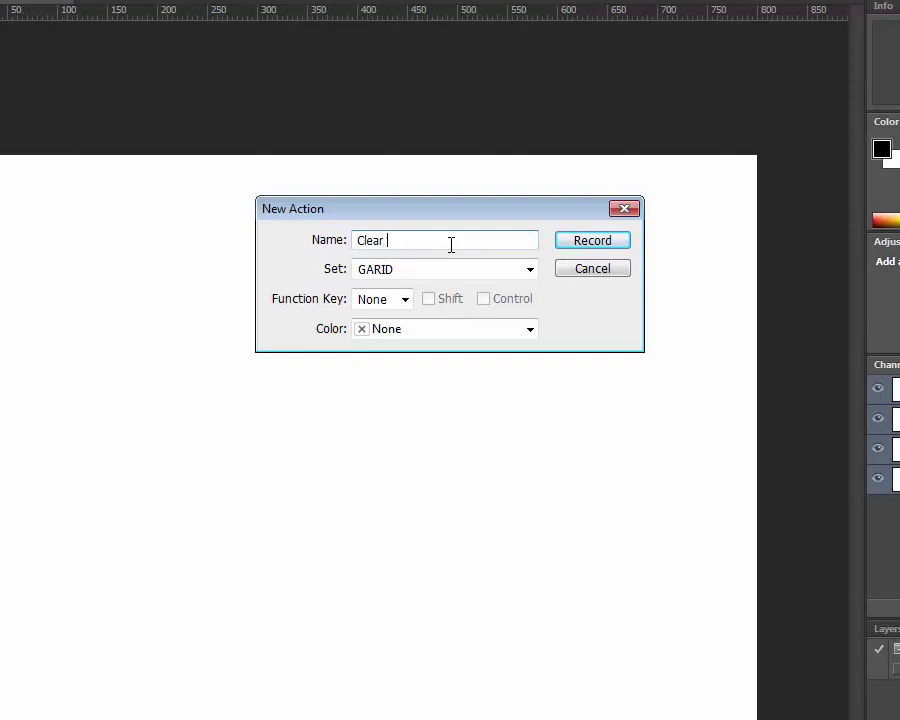
text(line)
click(404, 299)
click(380, 352)
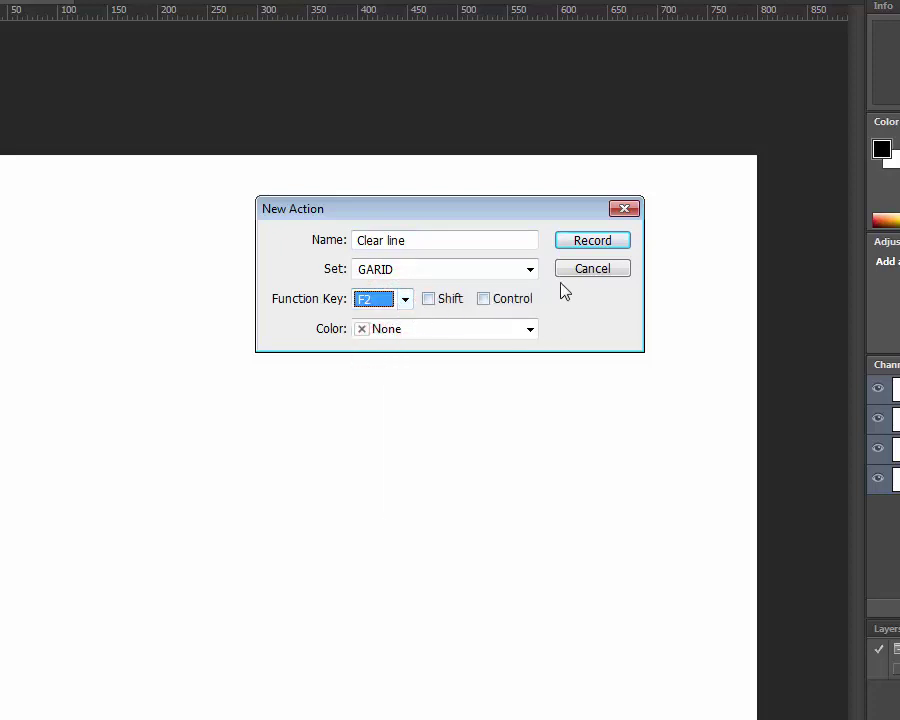
Begin recording the Clear line action and note 'after that make action'
click(593, 241)
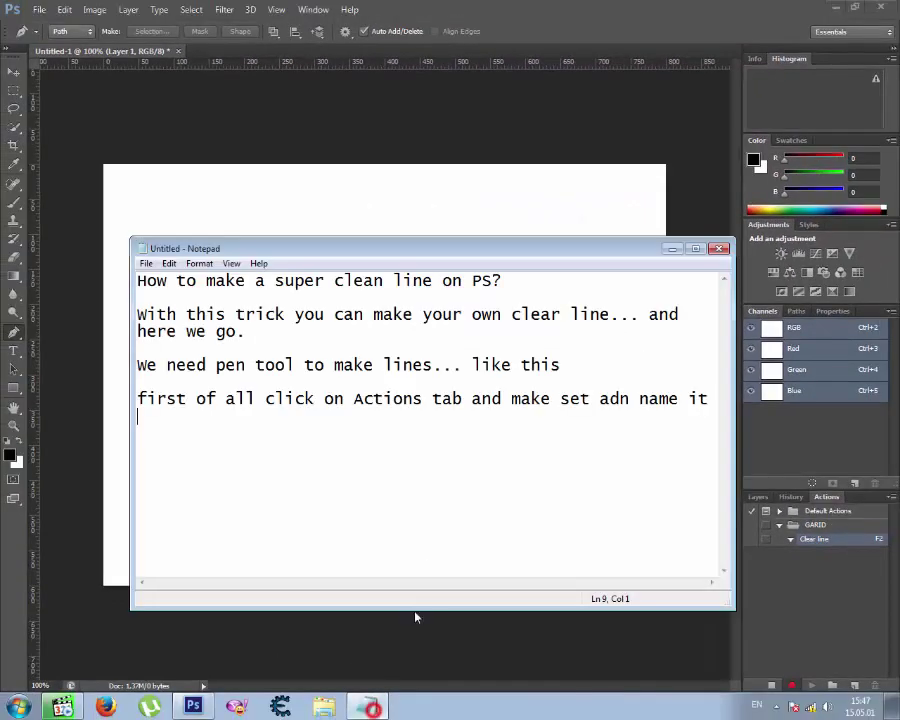
text(after )
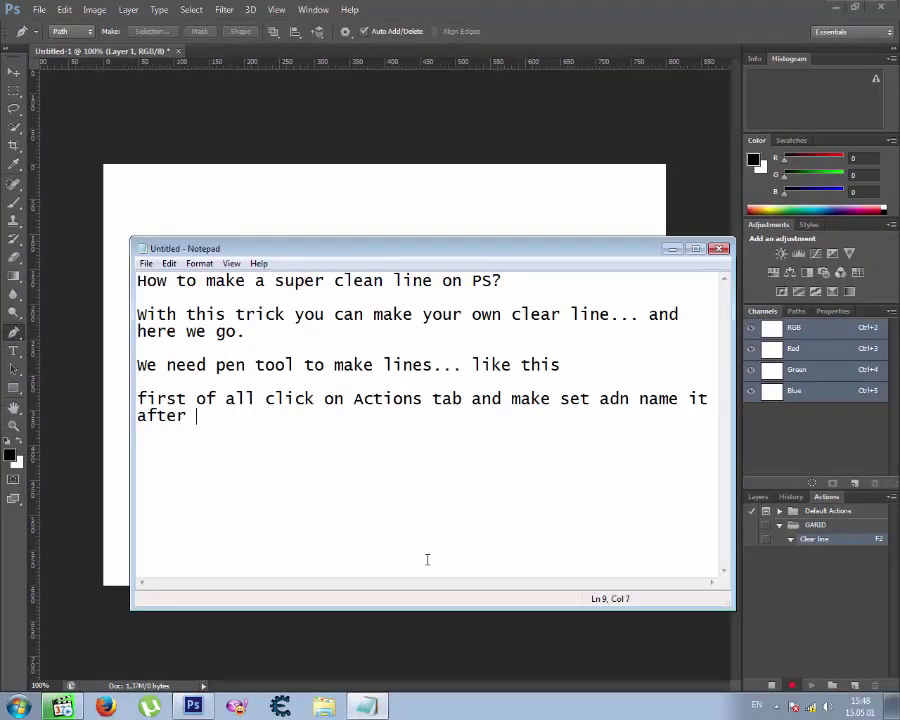
text(that make ac)
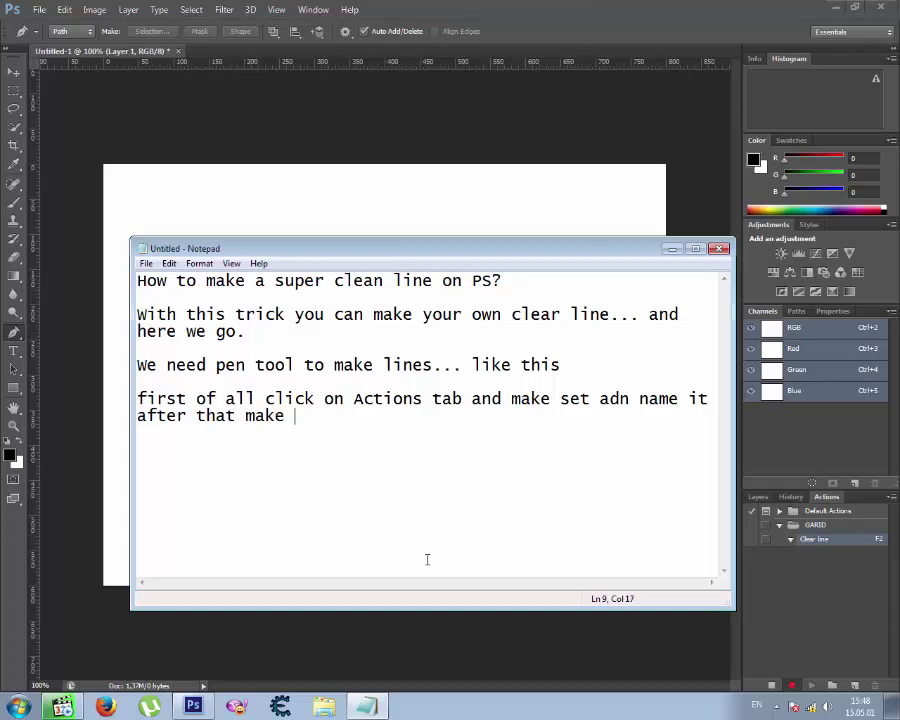
text(ti)
text(on.)
click(672, 250)
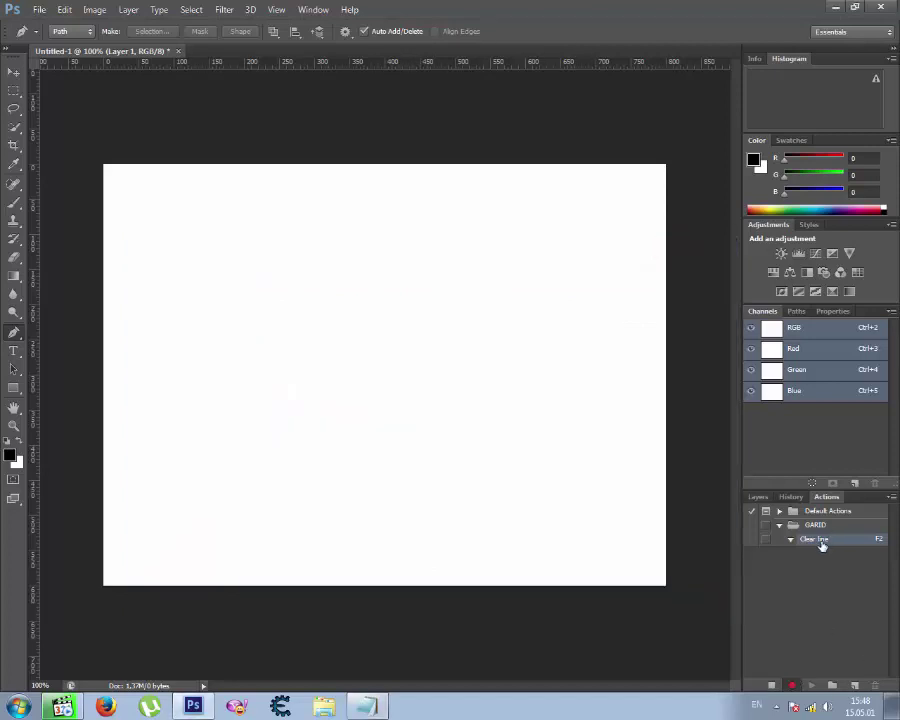
Add that it's started recording our movements to the note, then hide Notepad
click(365, 707)
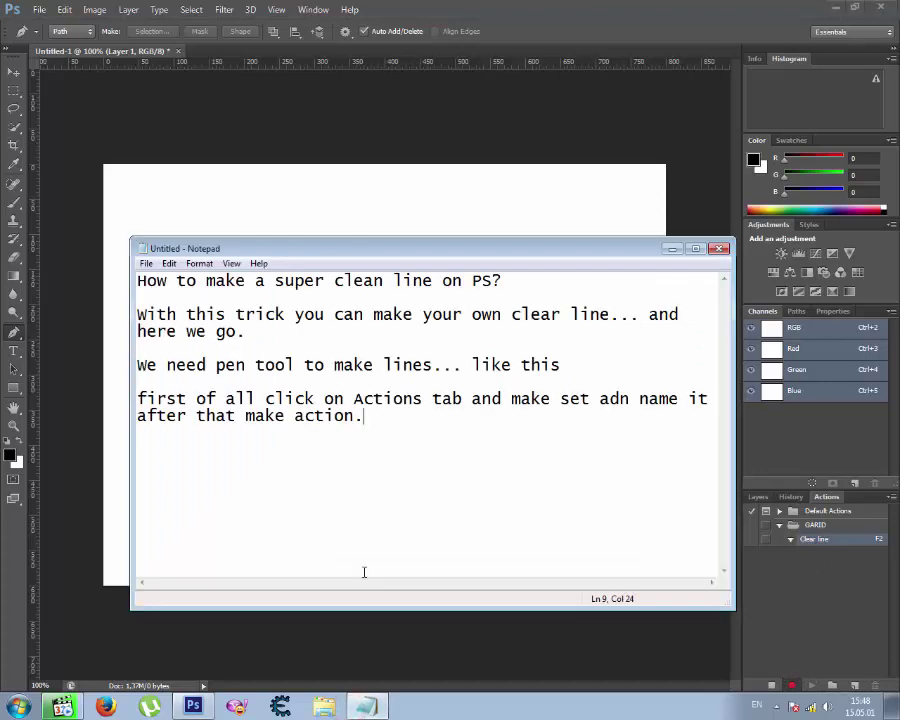
text( It's )
text(ra)
text(rted r)
text(ec)
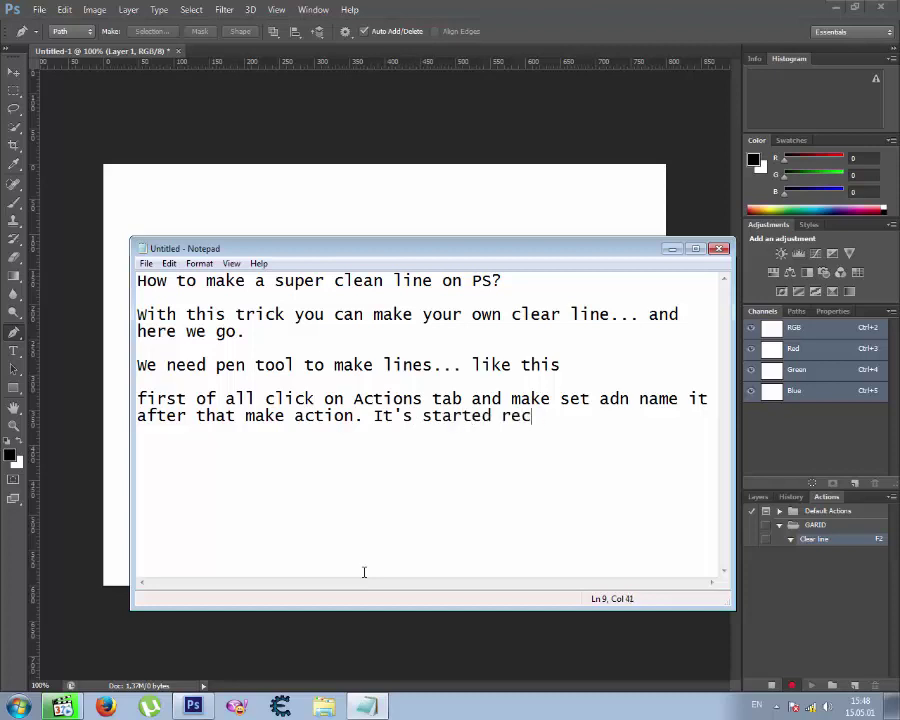
text(ording )
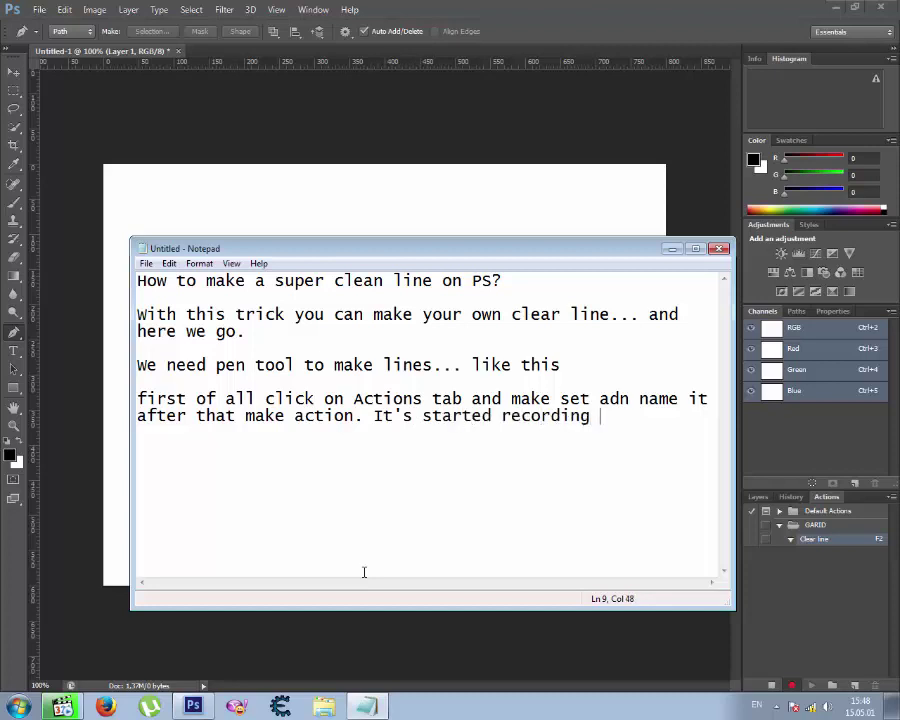
text(our movem)
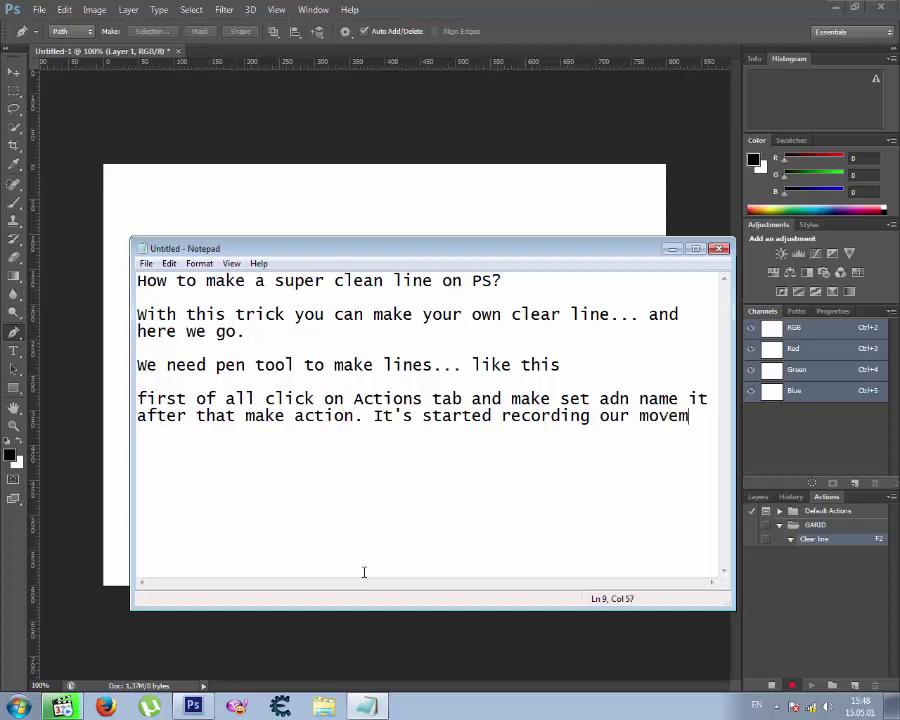
text(ents)
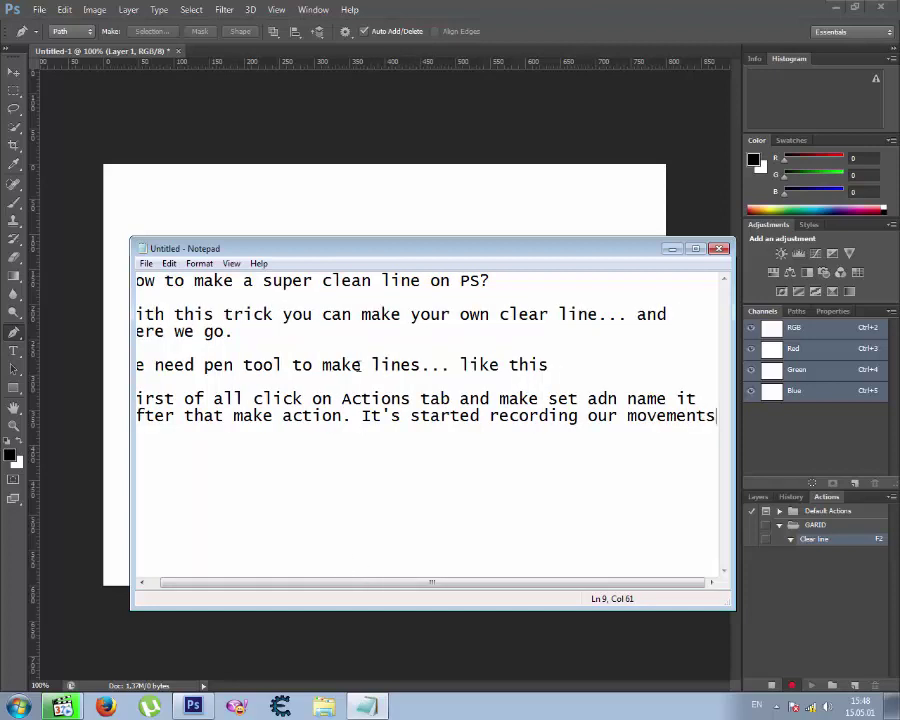
click(672, 248)
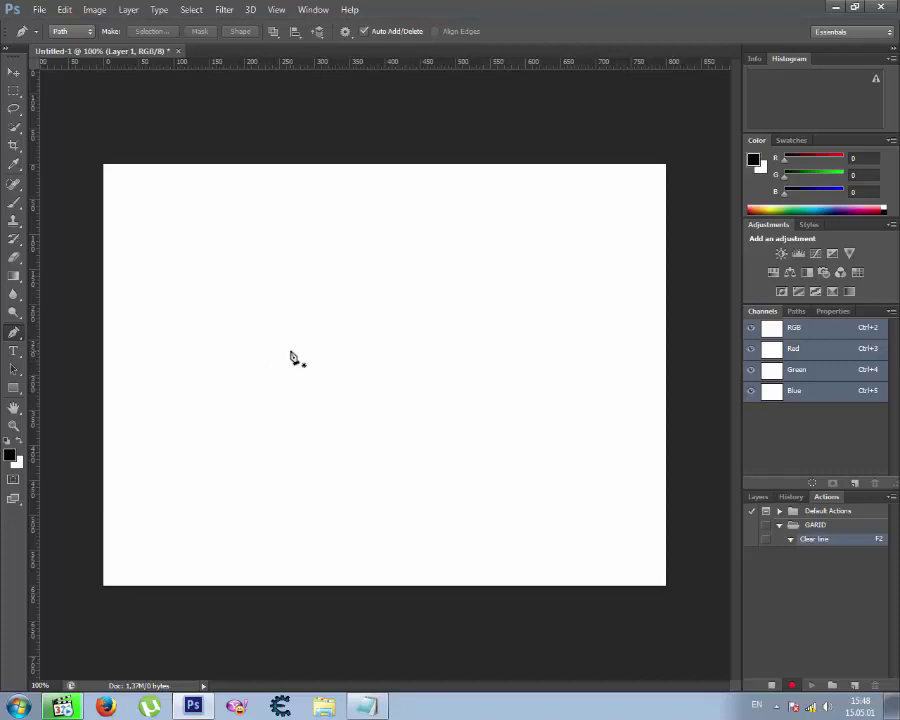
Draw a straight diagonal pen path and open Stroke Path with Brush as the tool
click(483, 285)
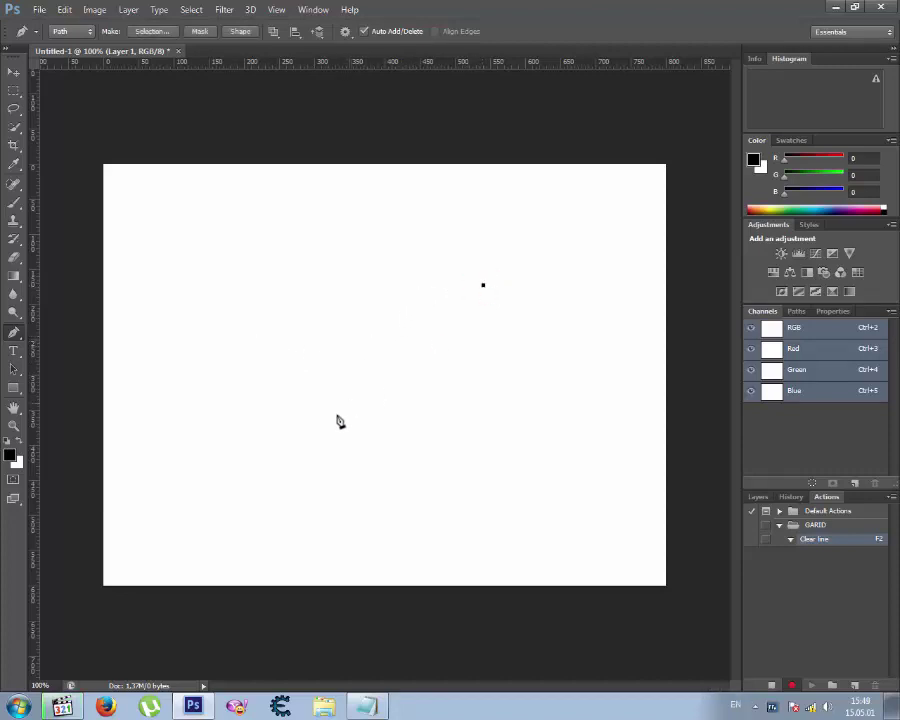
click(255, 481)
right_click(369, 390)
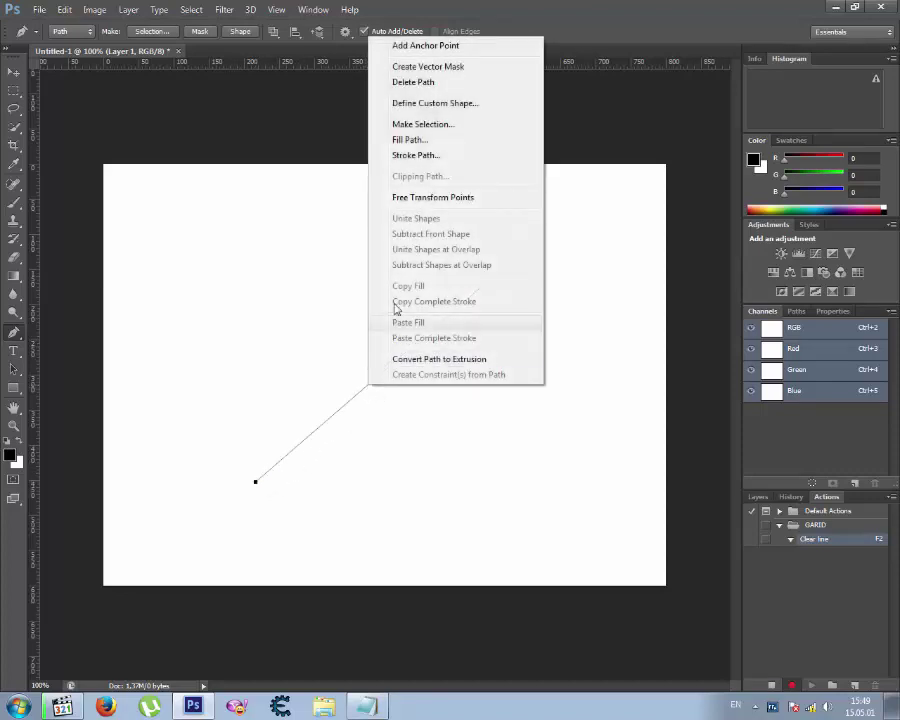
click(416, 156)
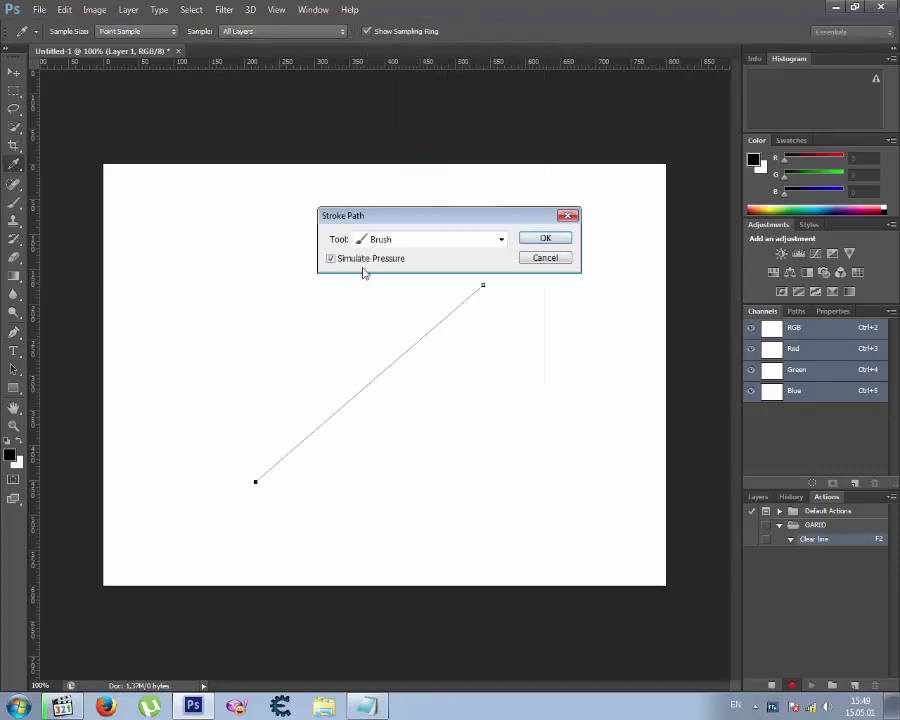
click(392, 242)
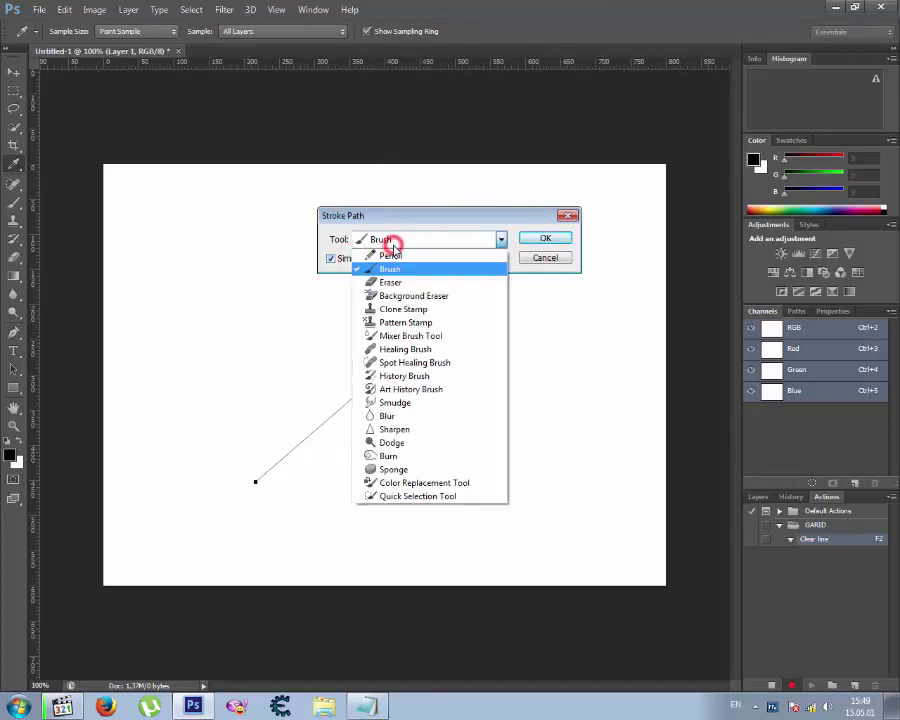
click(392, 268)
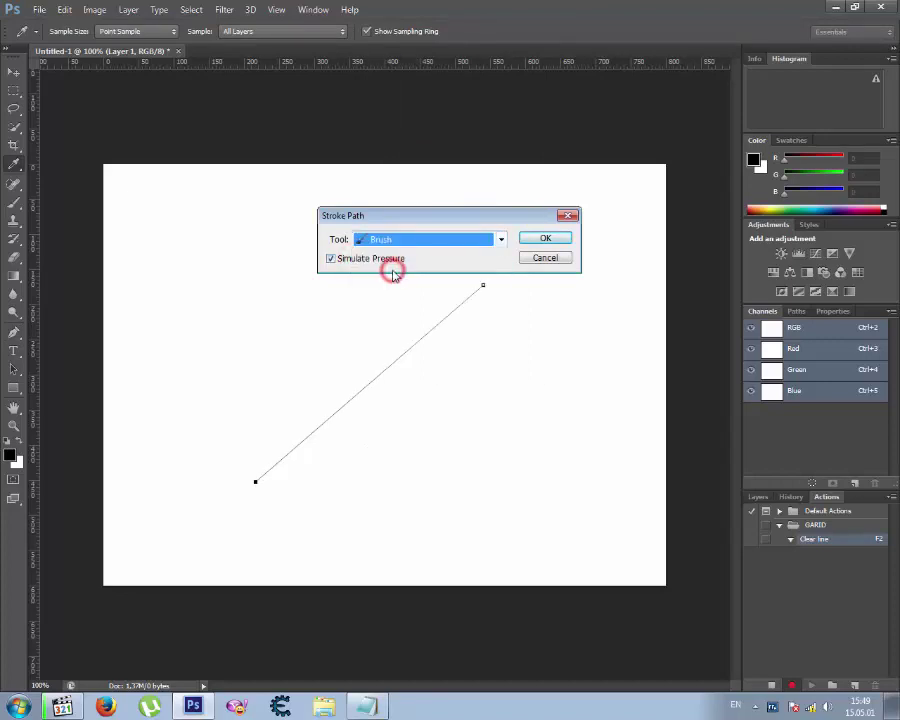
click(362, 708)
Move the notes lower and add 'Must be Brush tool and Simulate Pressure will be checked.'
drag(330, 245, 351, 366)
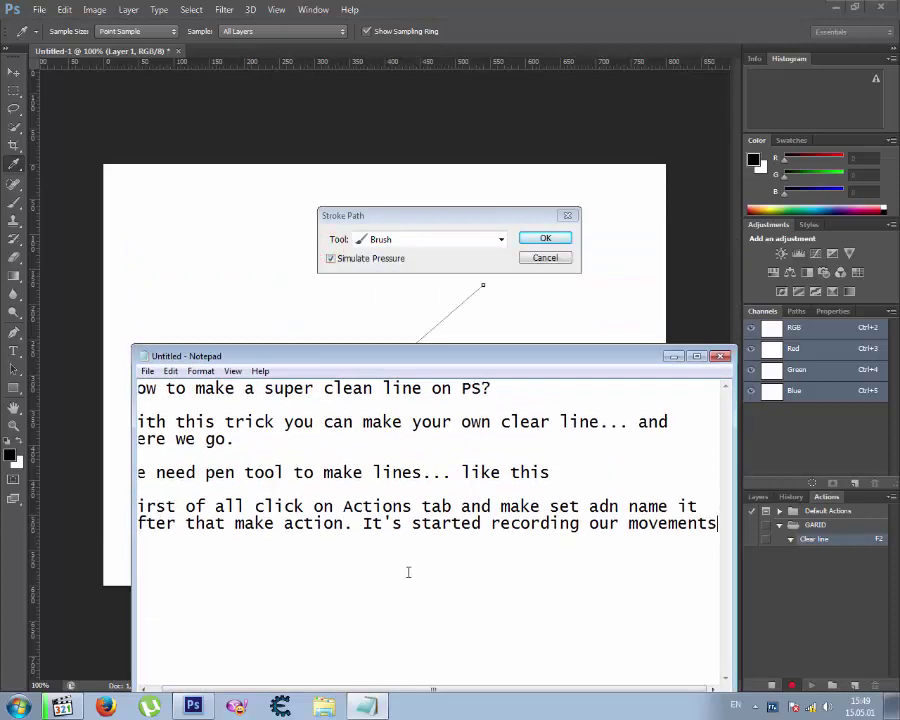
key(Return)
text(Must be Bru)
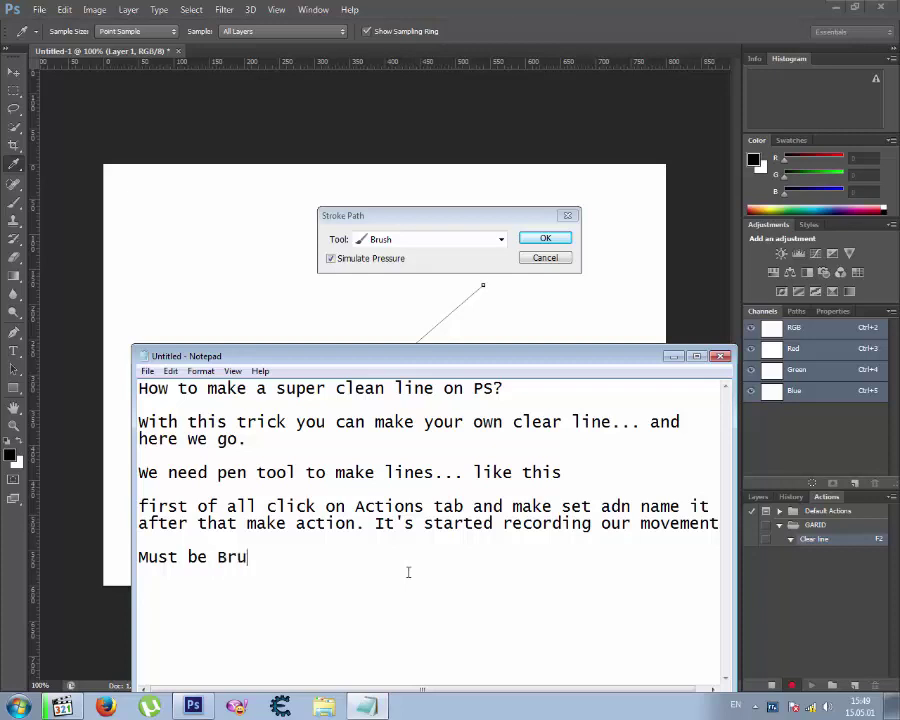
text(sh tool and )
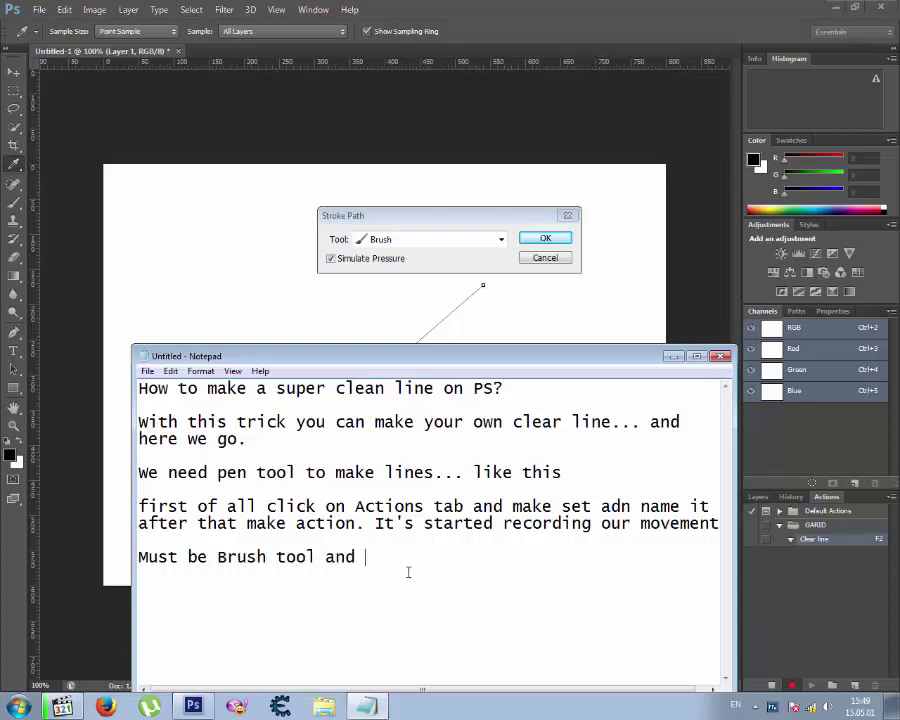
text(Simu)
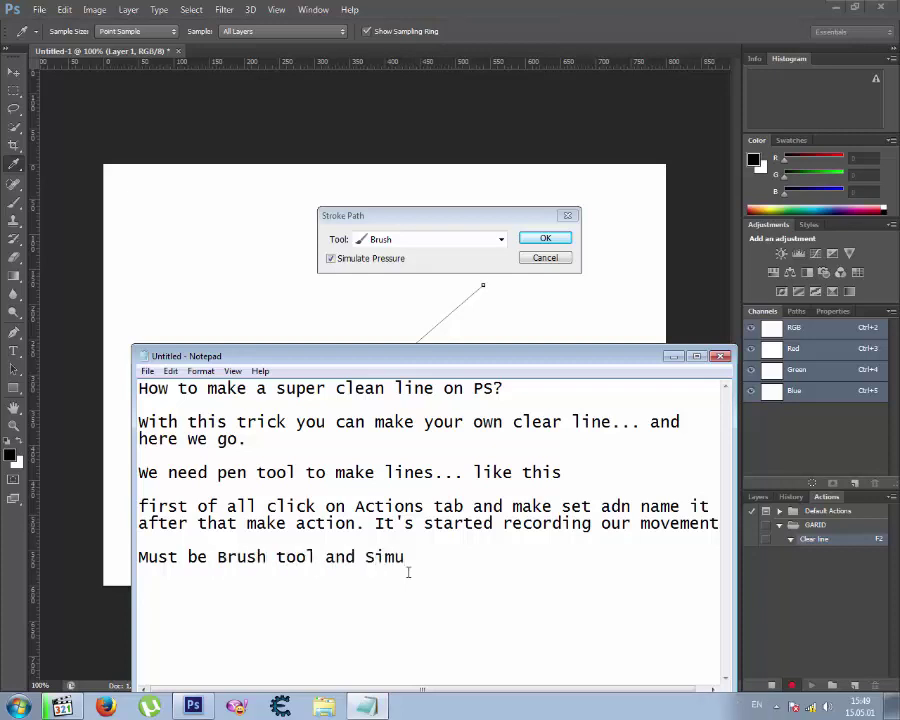
text(late Press)
text(ure will )
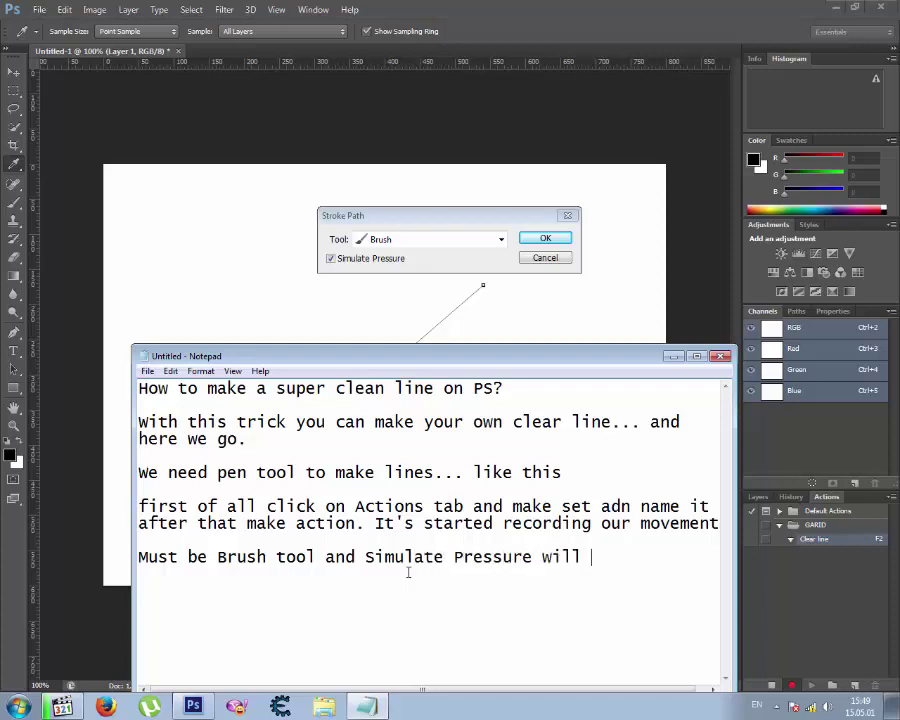
text(be checked)
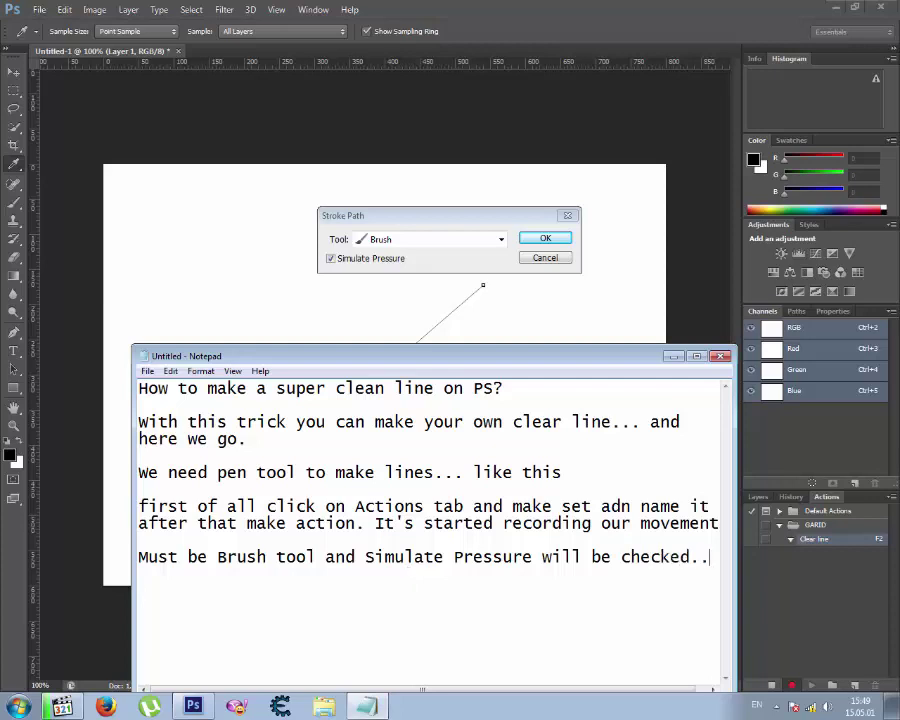
text(.)
Stroke the diagonal path with the brush, note 'after making line just press ENTER!!', then deselect the path
click(672, 356)
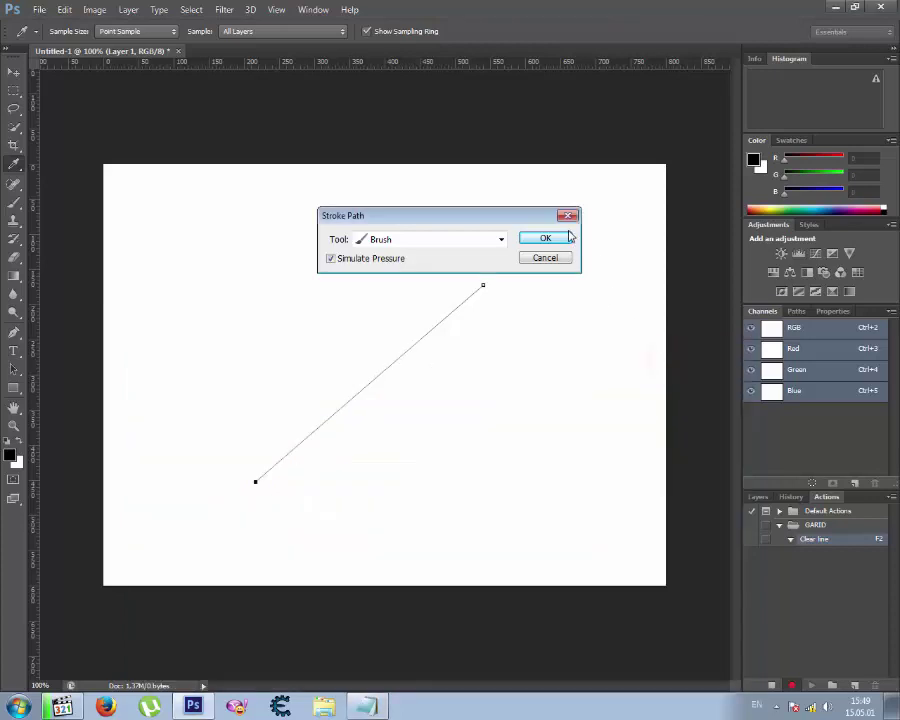
click(546, 239)
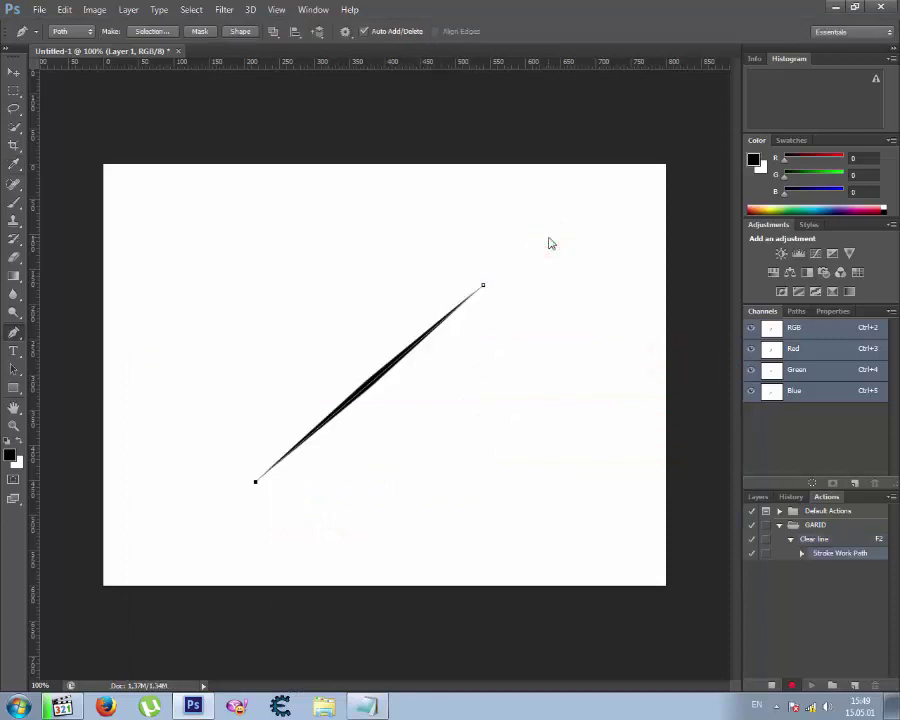
click(365, 706)
key(Return)
text(af)
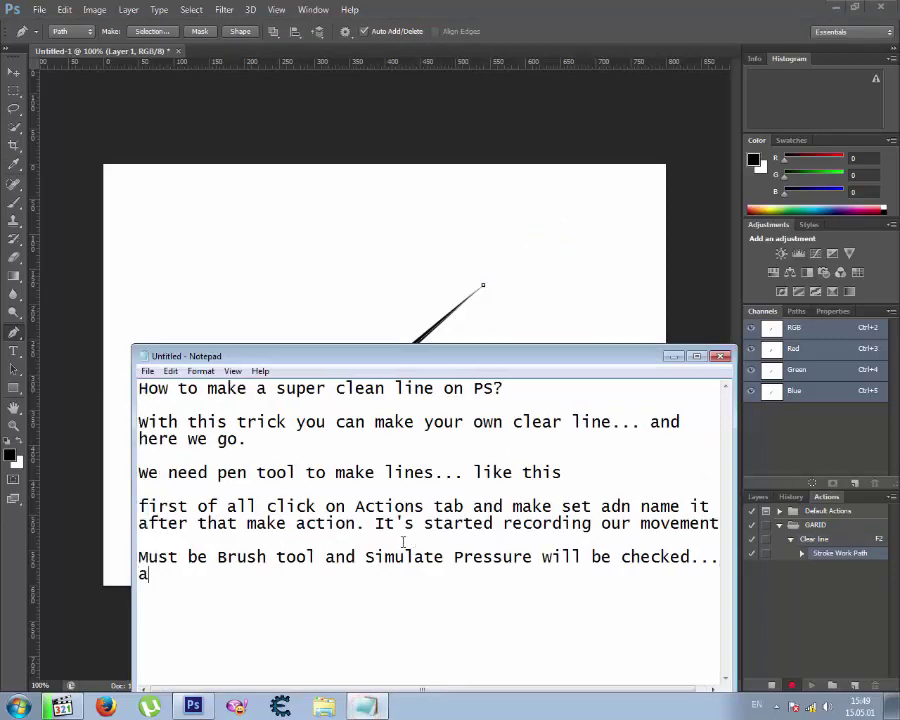
text(ter)
text( making line j)
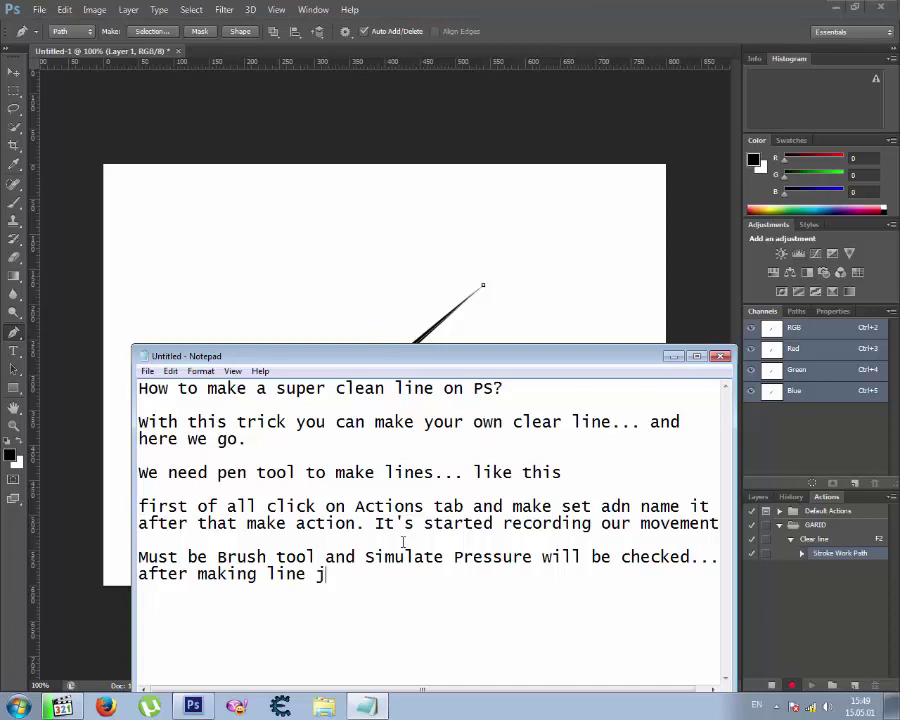
text(ust press E)
text(NTER)
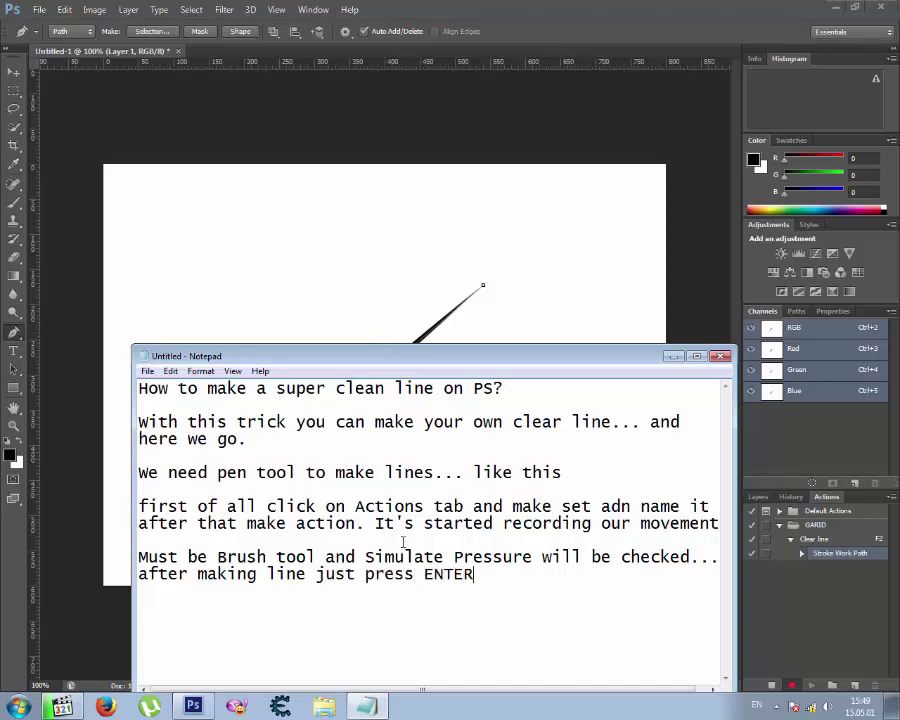
text(!!!)
click(590, 332)
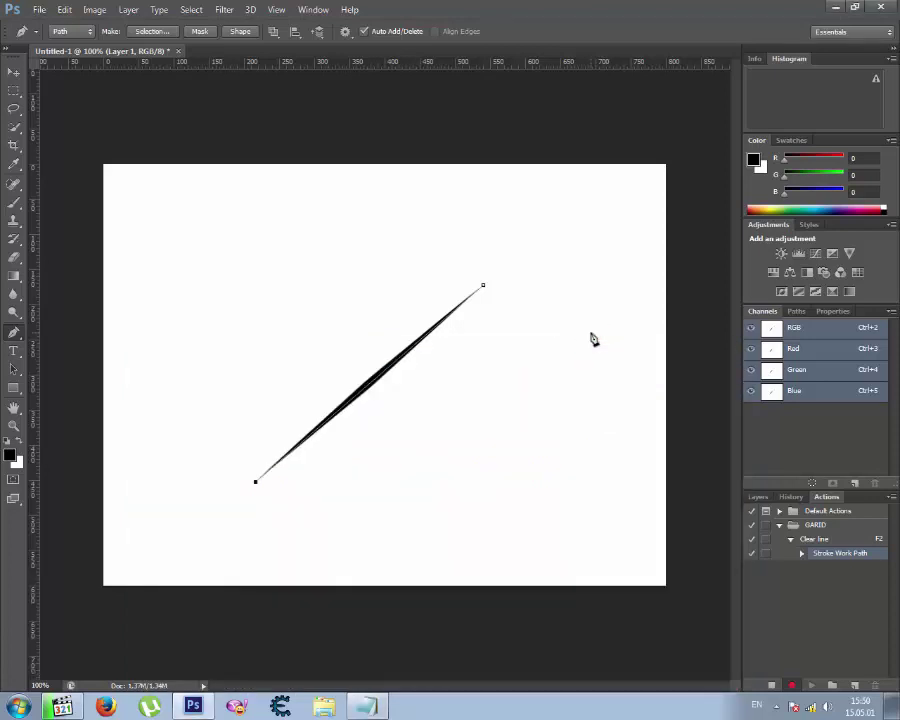
key(Return)
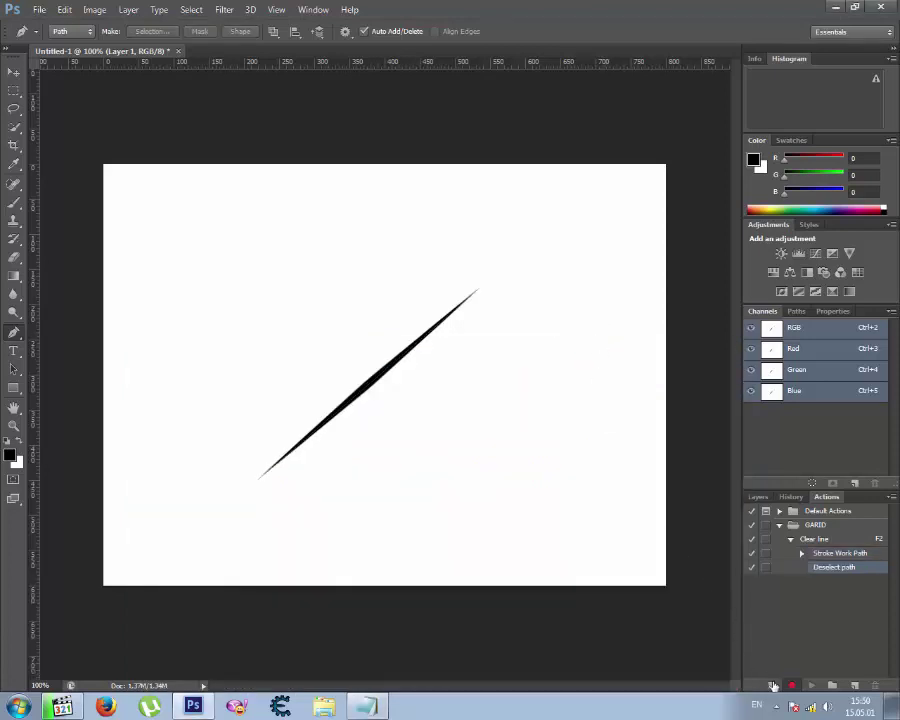
End the note with 'and stop the record', stop the Clear line recording, and collapse GARID
click(366, 707)
text(nd s)
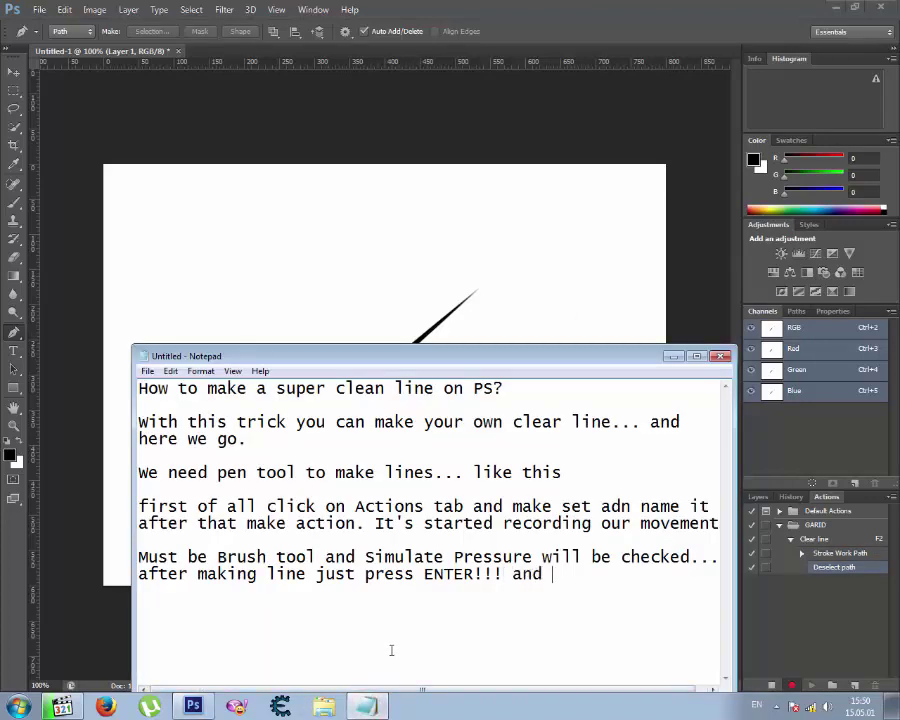
text(top t)
text(he record)
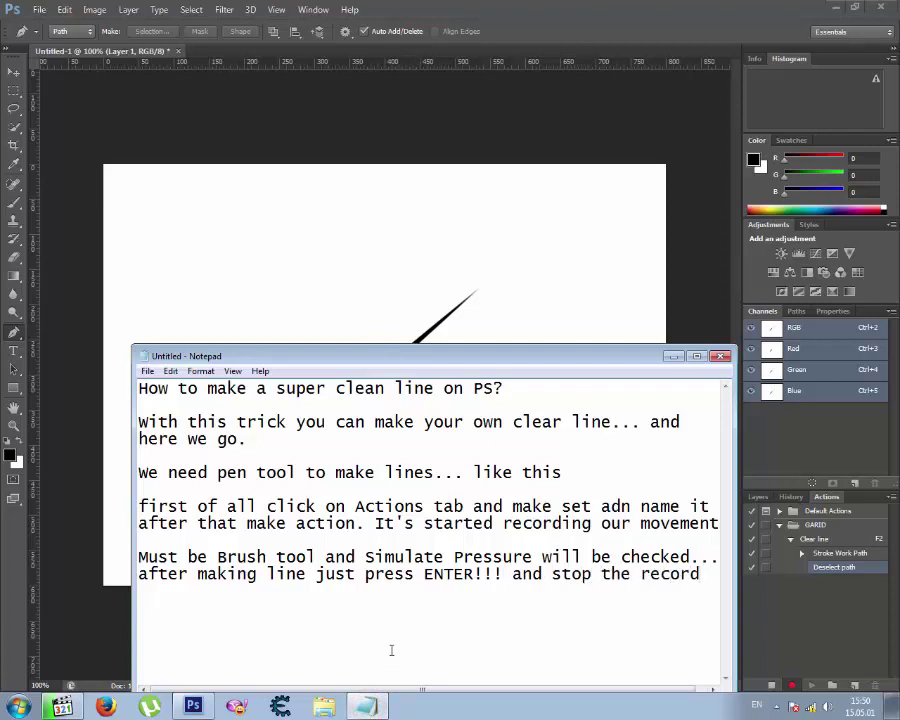
key(alt+Tab)
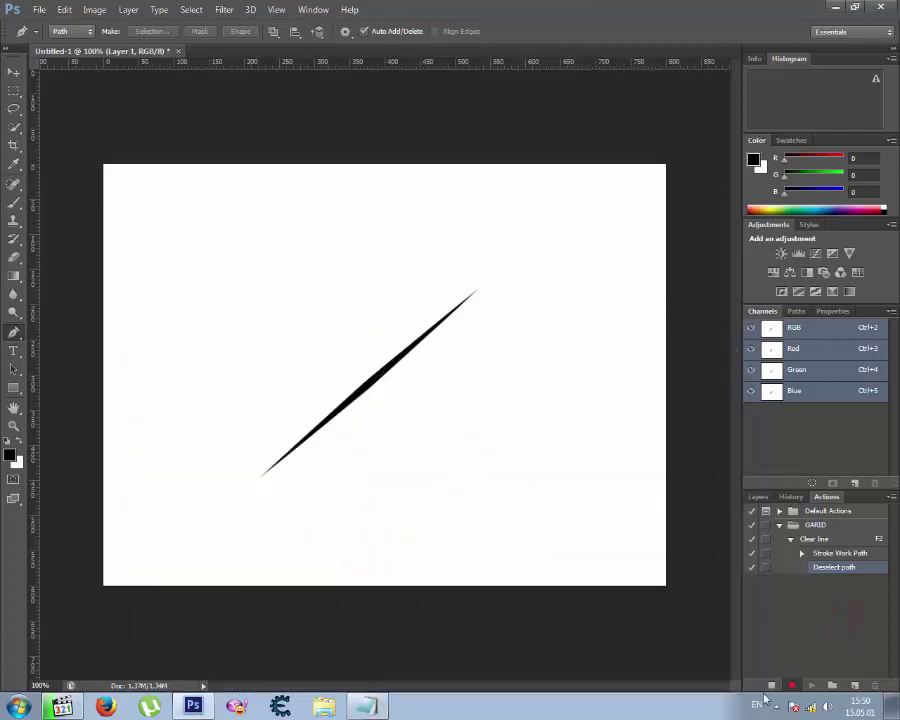
click(770, 686)
click(780, 525)
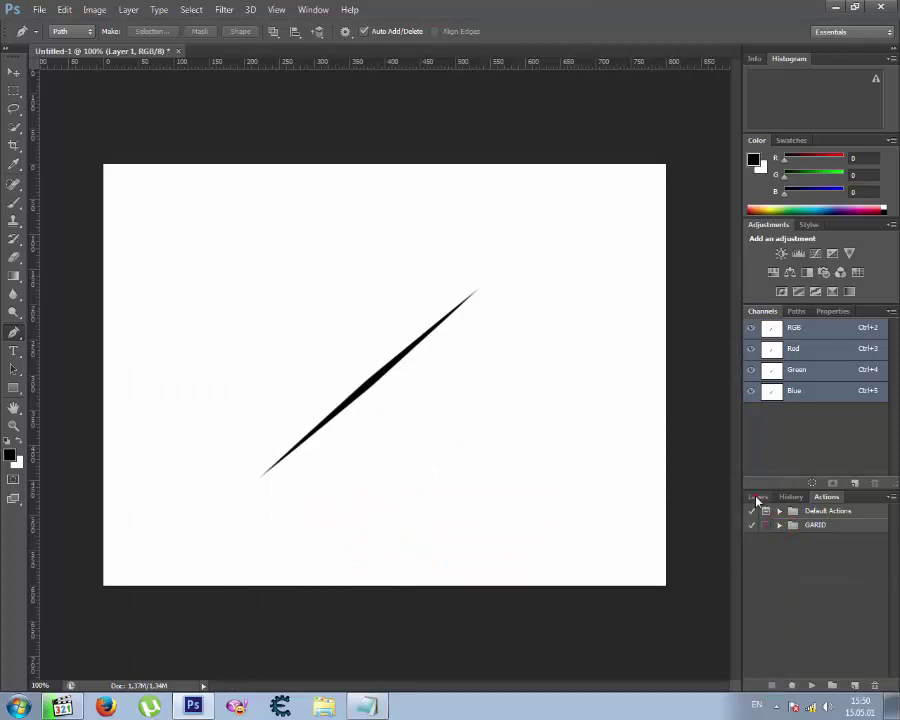
Delete the layer holding the test stroke, leaving a blank canvas
click(758, 497)
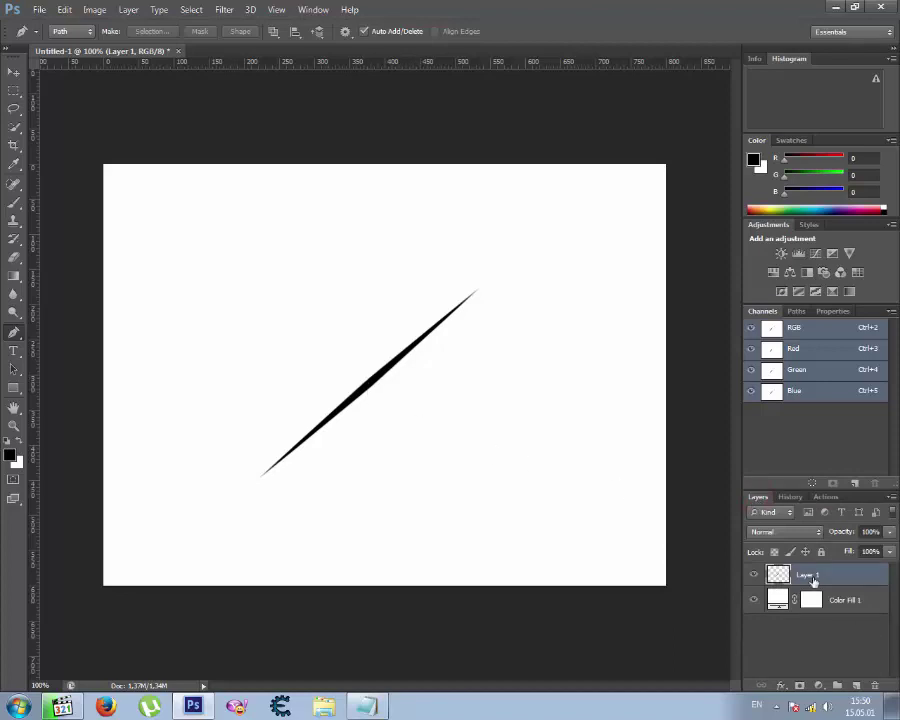
drag(812, 580, 875, 685)
click(856, 685)
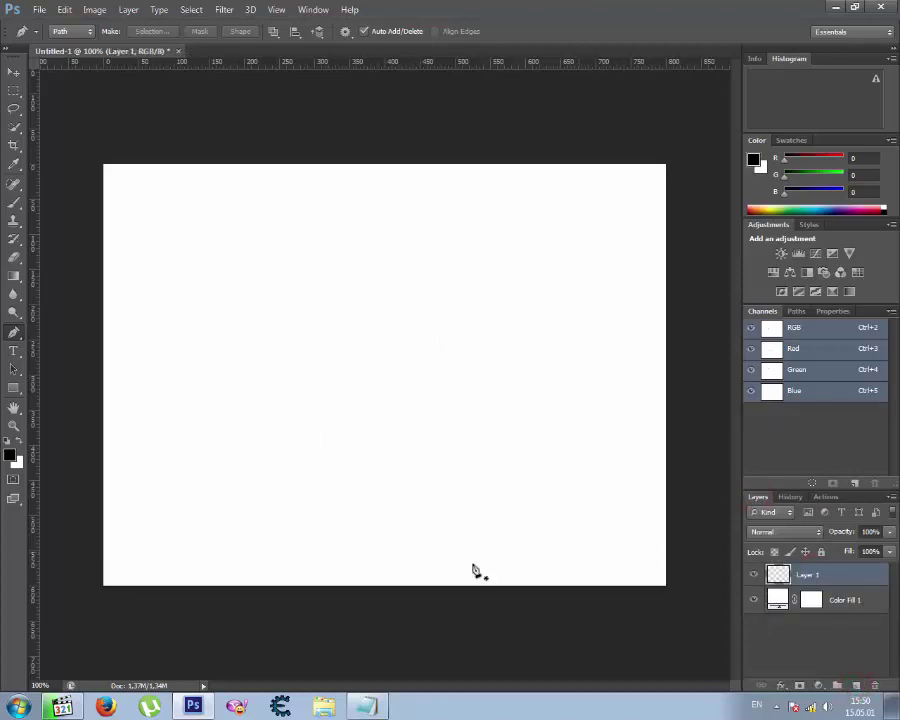
Add 'THAT'S IT' and 'so simple huh?' to the notes and move the notes window higher
click(367, 704)
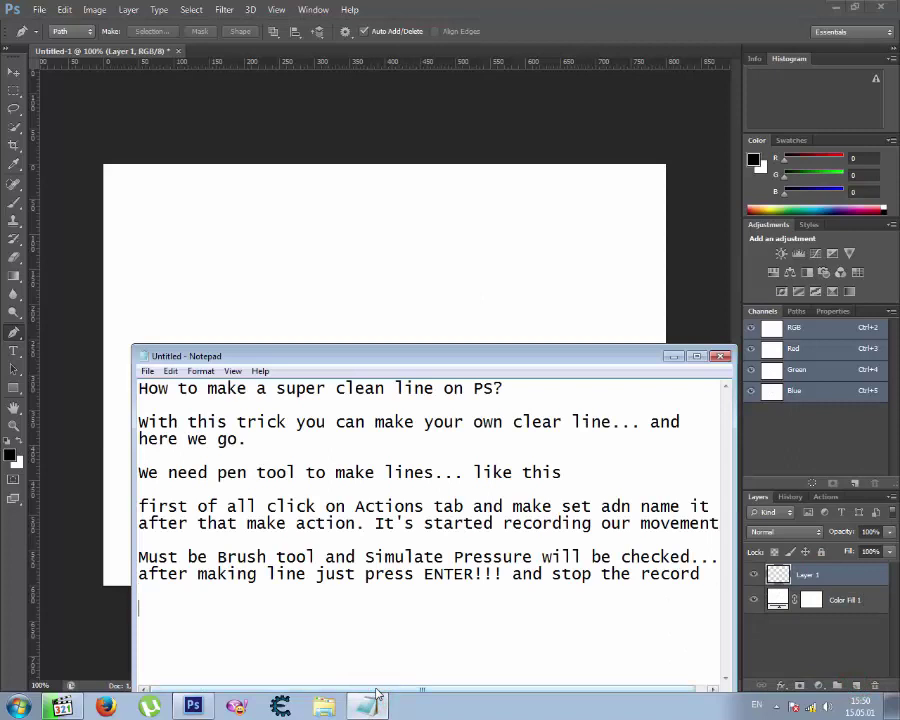
text(ANDTHAT'S )
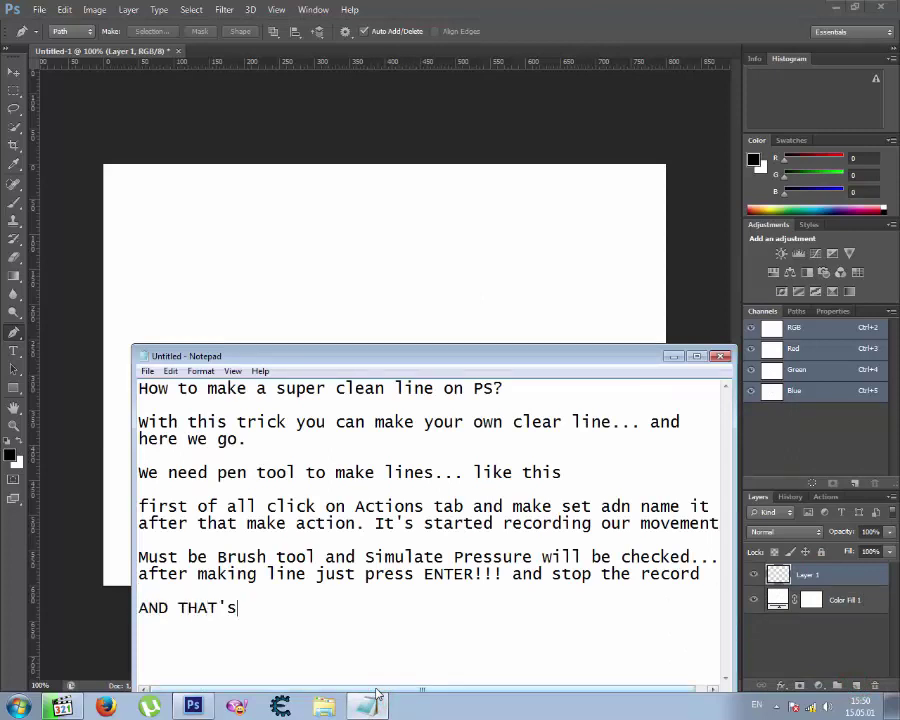
text(IT!!!)
drag(356, 355, 352, 225)
text(s)
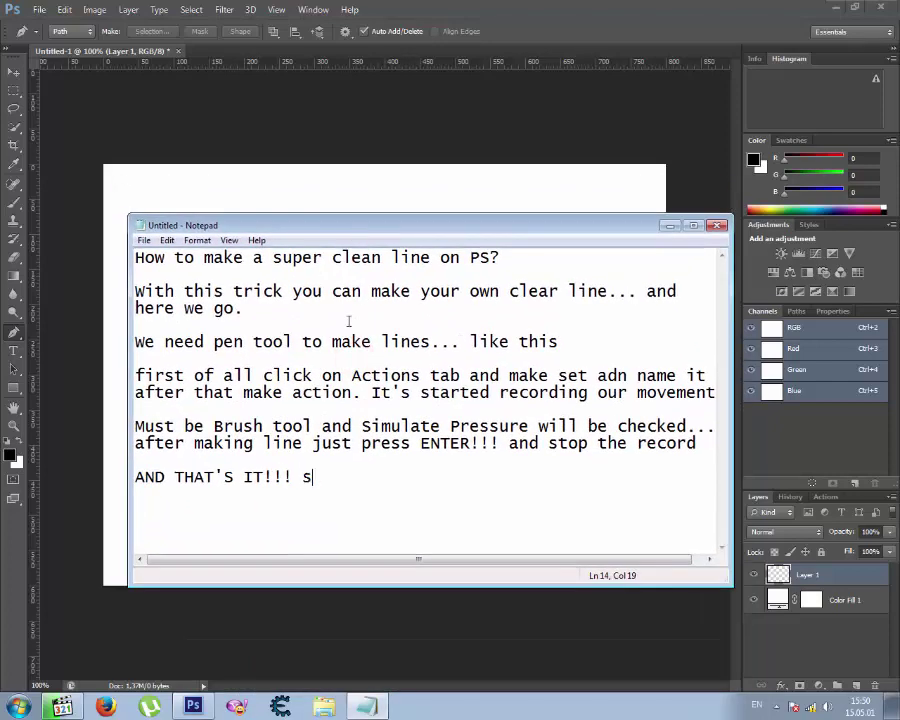
text(o simp)
text(le huh?)
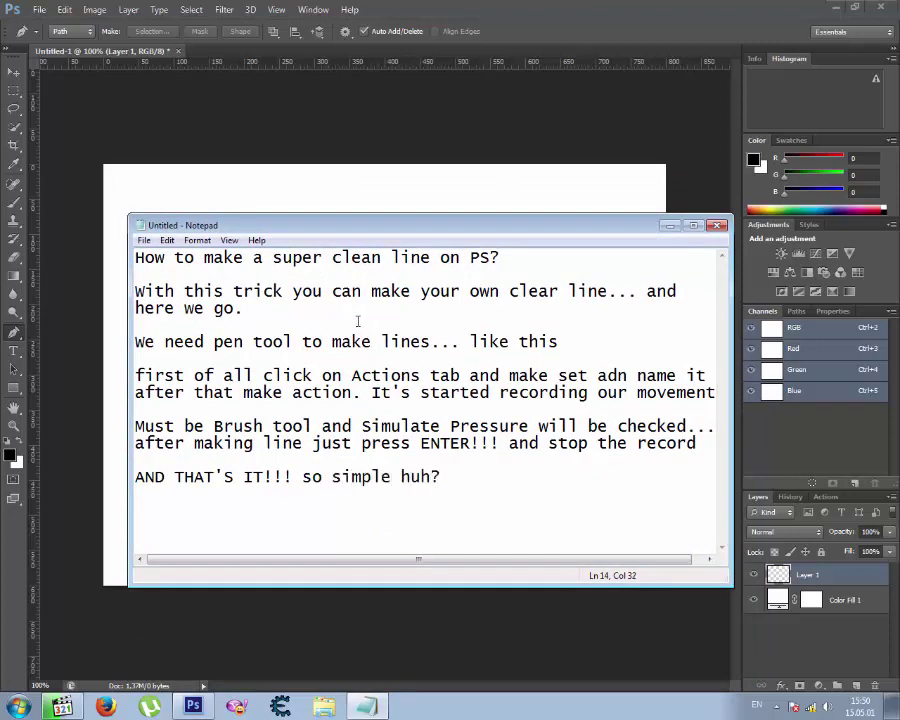
Select the Freeform Pen Tool and test a freehand path, then undo it
click(669, 226)
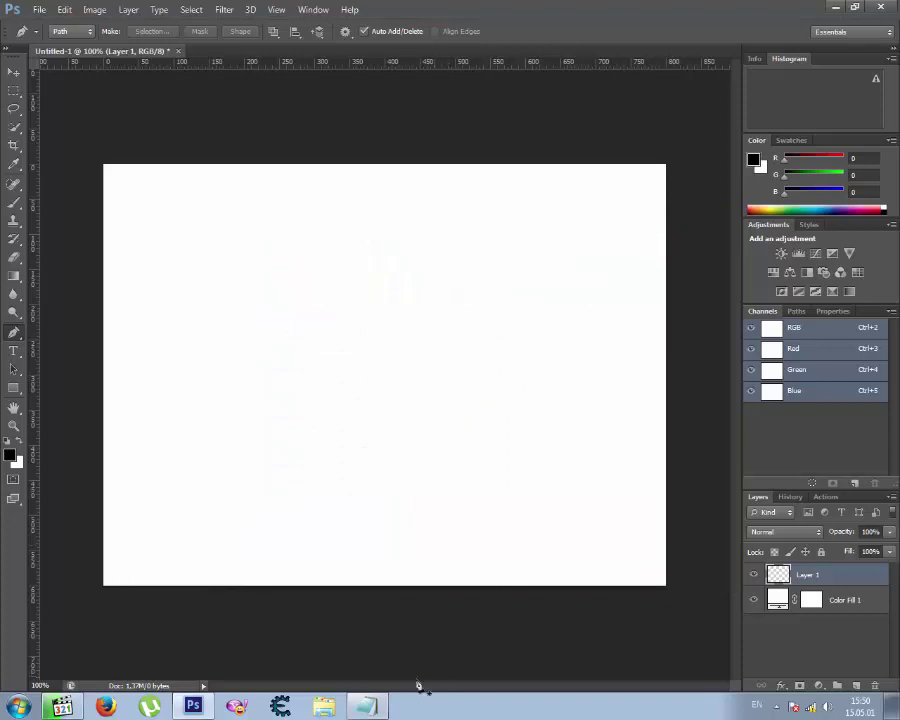
click(368, 708)
click(484, 496)
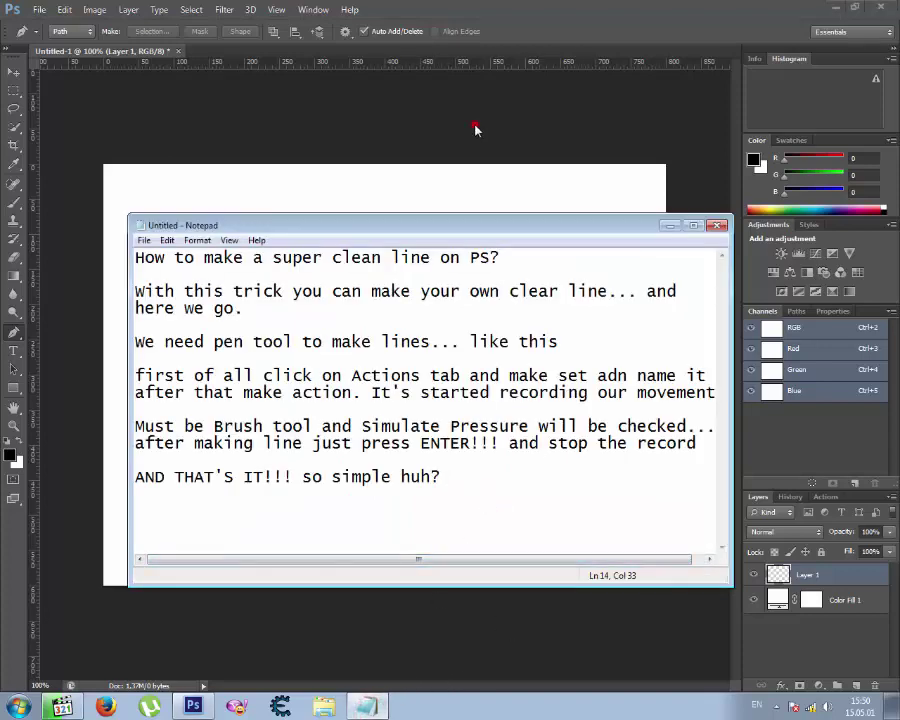
click(476, 129)
right_click(14, 333)
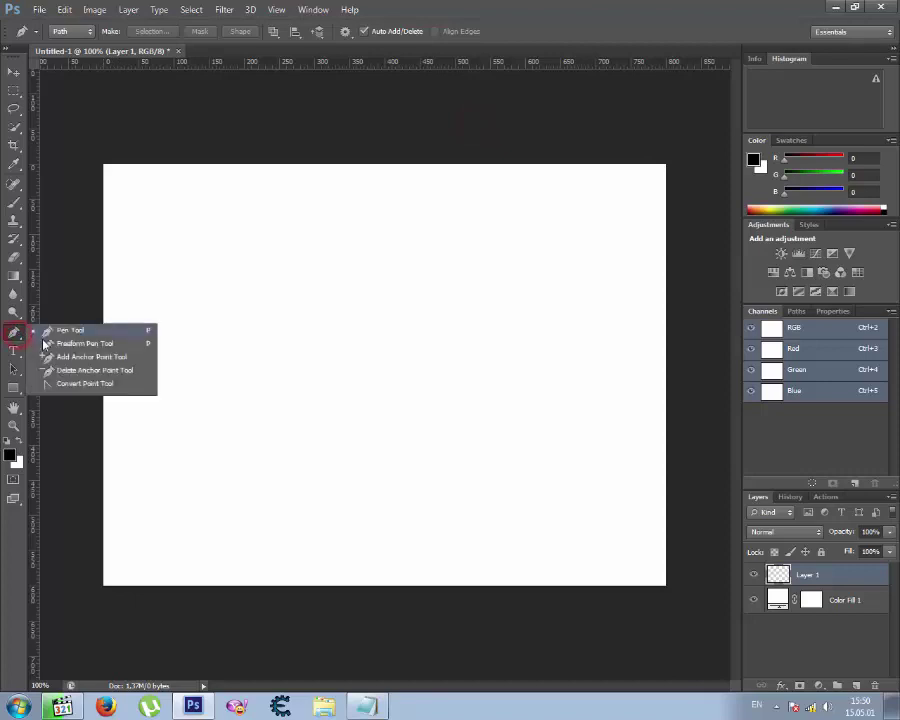
click(62, 345)
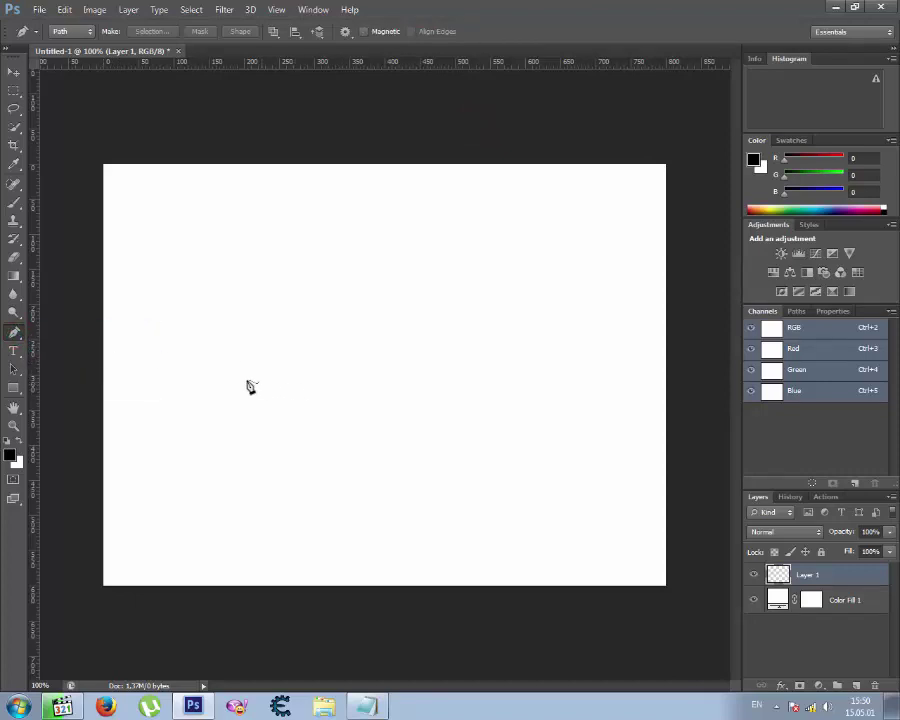
mouse_move(225, 382)
mouse_down()
mouse_move(290, 337)
mouse_move(316, 290)
mouse_up()
key(ctrl+z)
Reselect the Freeform Pen Tool and confirm its Curve Fit setting
drag(19, 334, 50, 361)
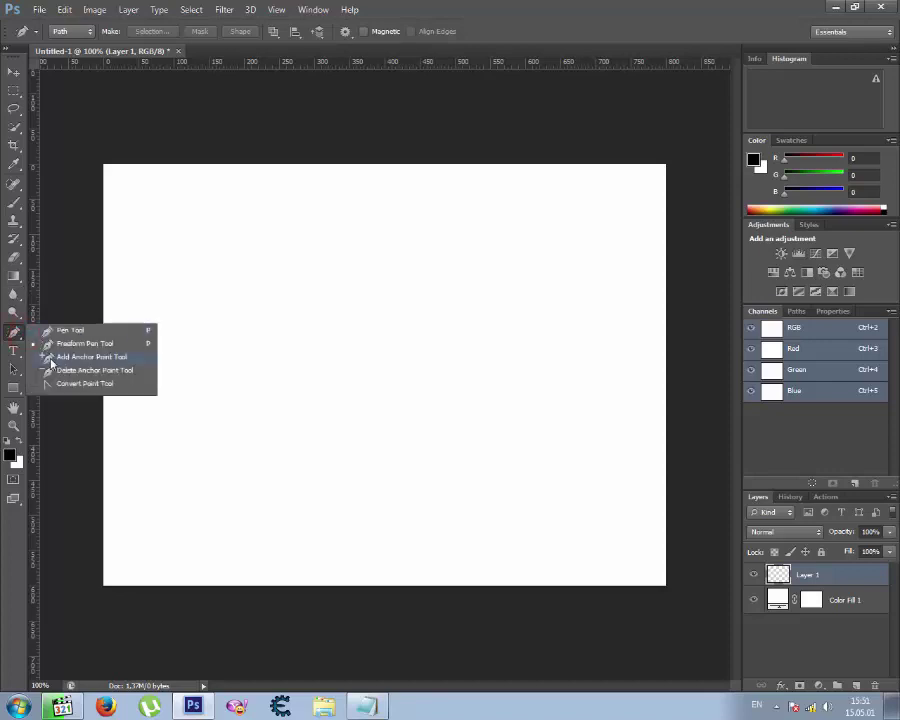
click(51, 362)
drag(8, 333, 57, 352)
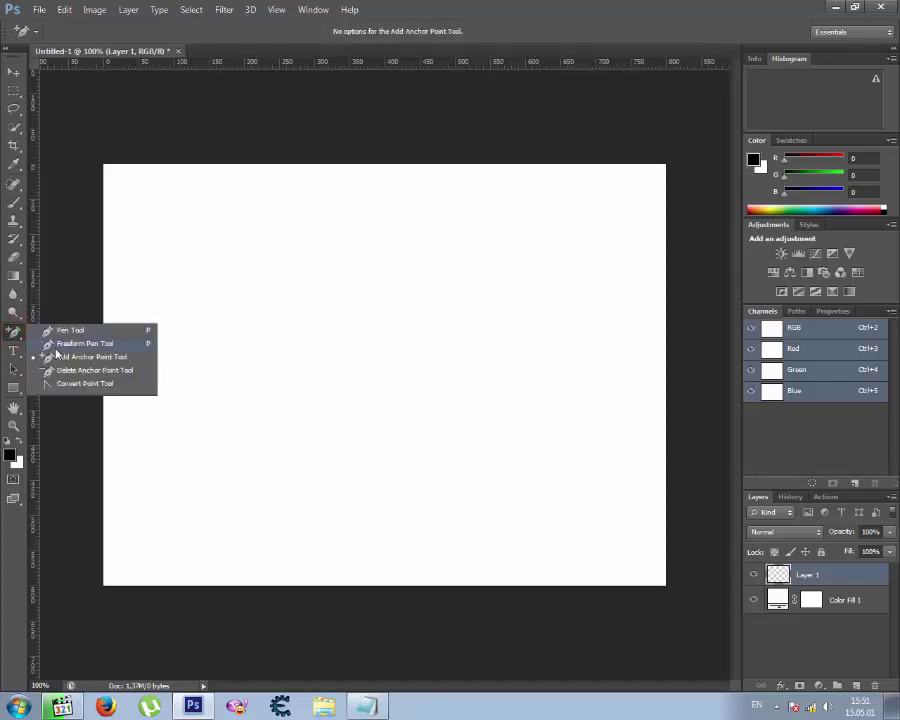
click(58, 346)
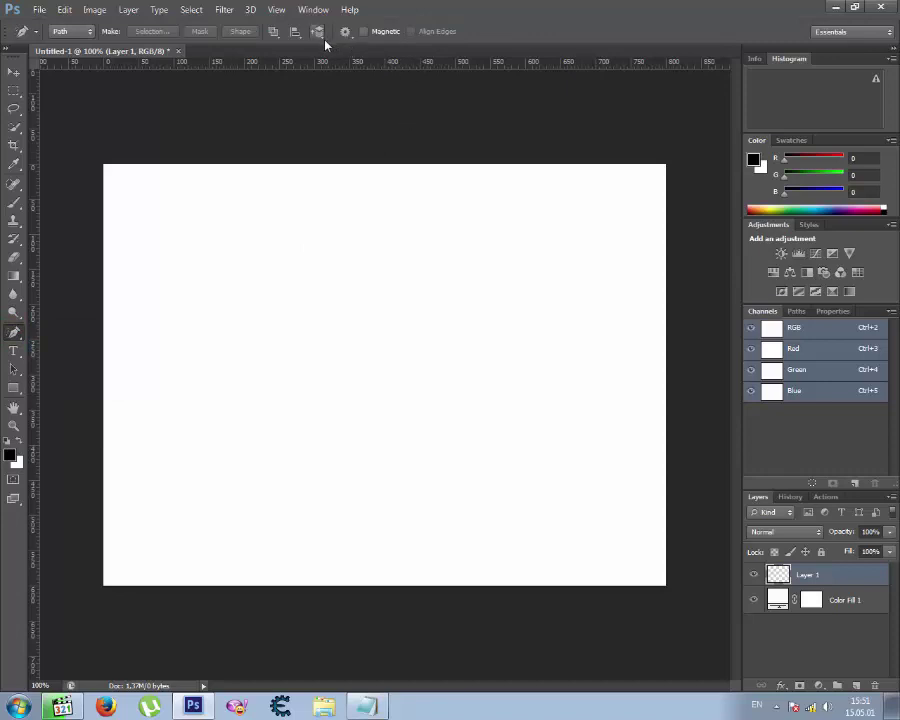
click(345, 32)
click(362, 51)
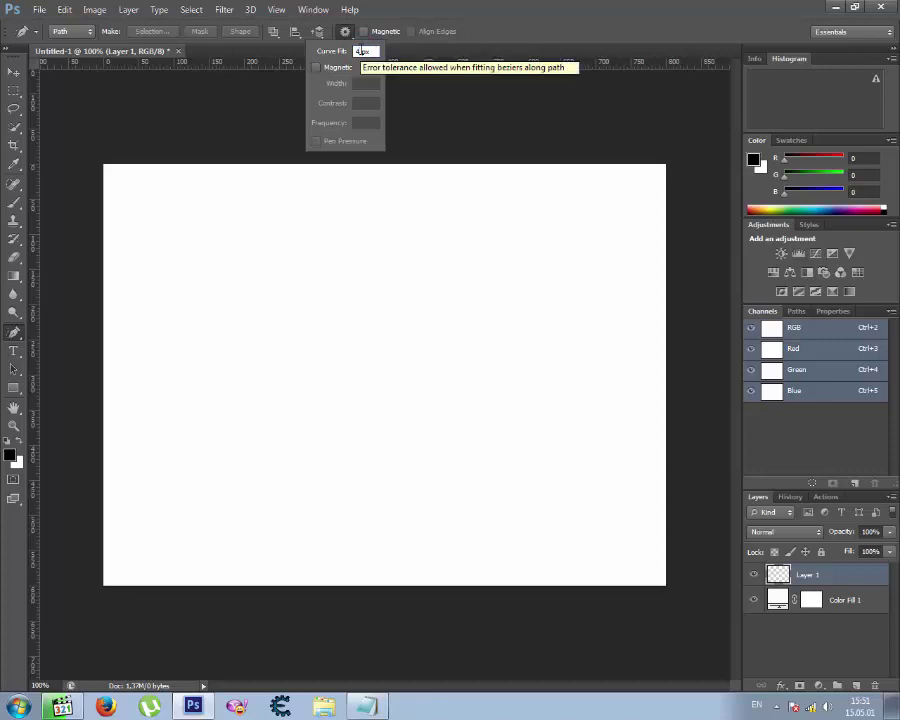
key(Return)
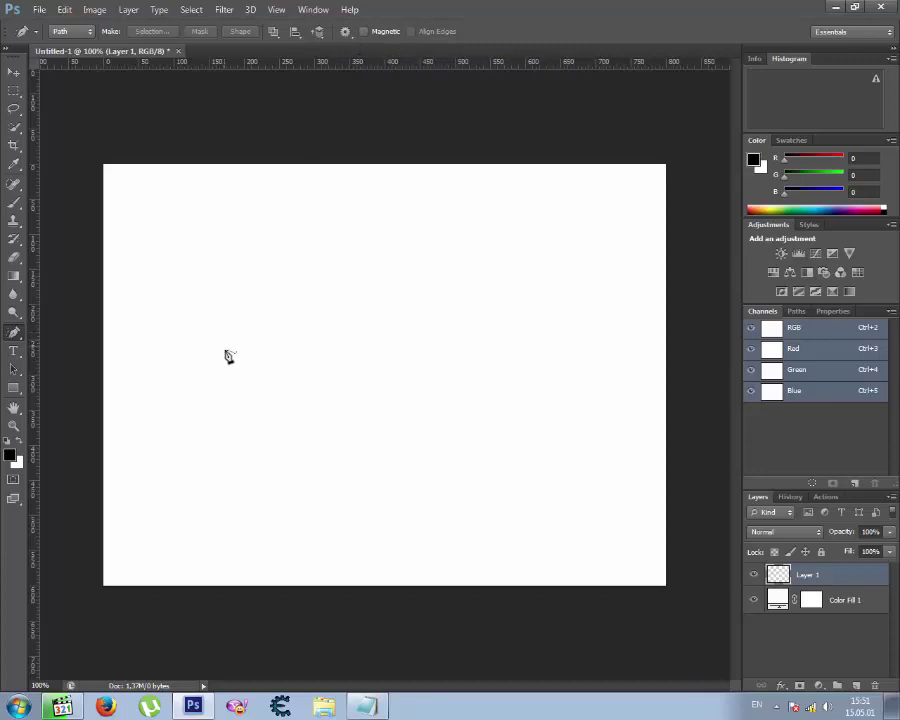
Letter a tapered T stroke after discarding two trial loop paths
drag(218, 349, 284, 363)
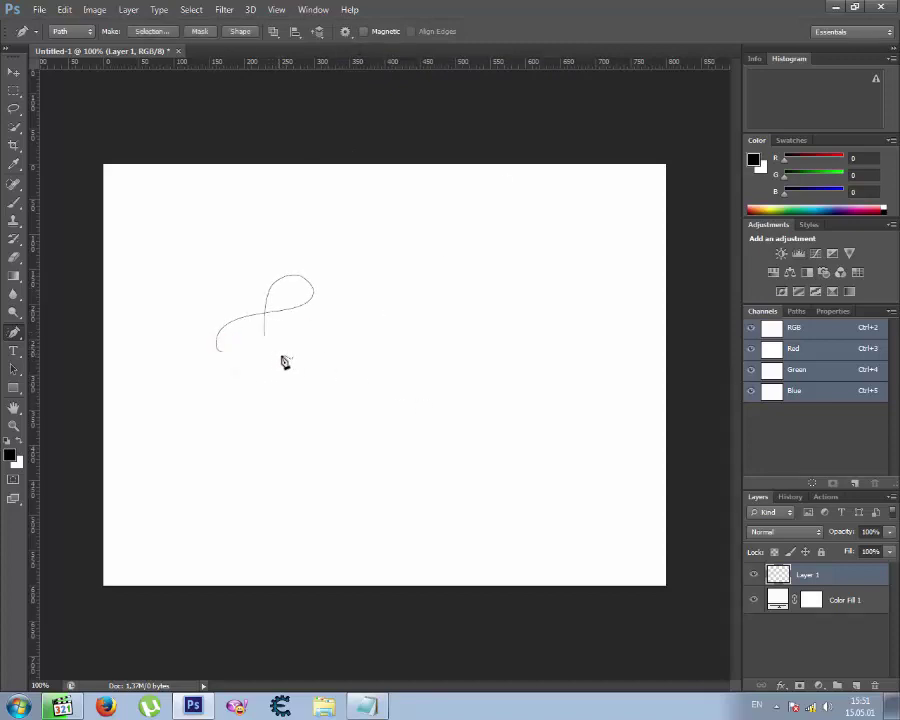
key(Escape)
mouse_move(237, 368)
mouse_down()
mouse_move(293, 297)
mouse_move(307, 444)
mouse_up()
key(Escape)
click(238, 369)
key(Return)
key(Escape)
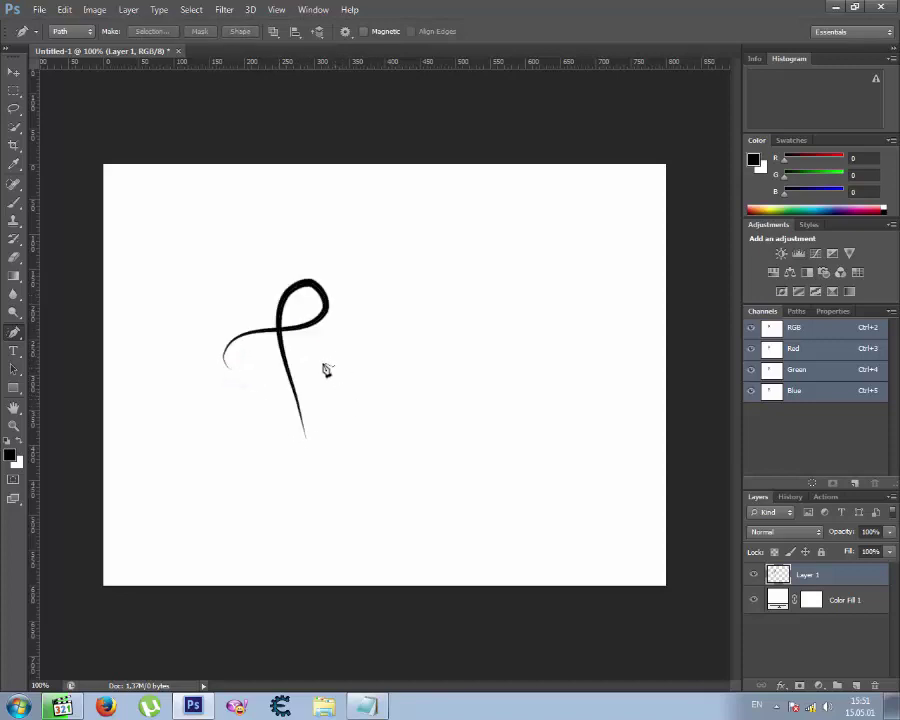
click(286, 334)
Letter the h, a, t and apostrophe as tapered black strokes
drag(296, 357, 320, 422)
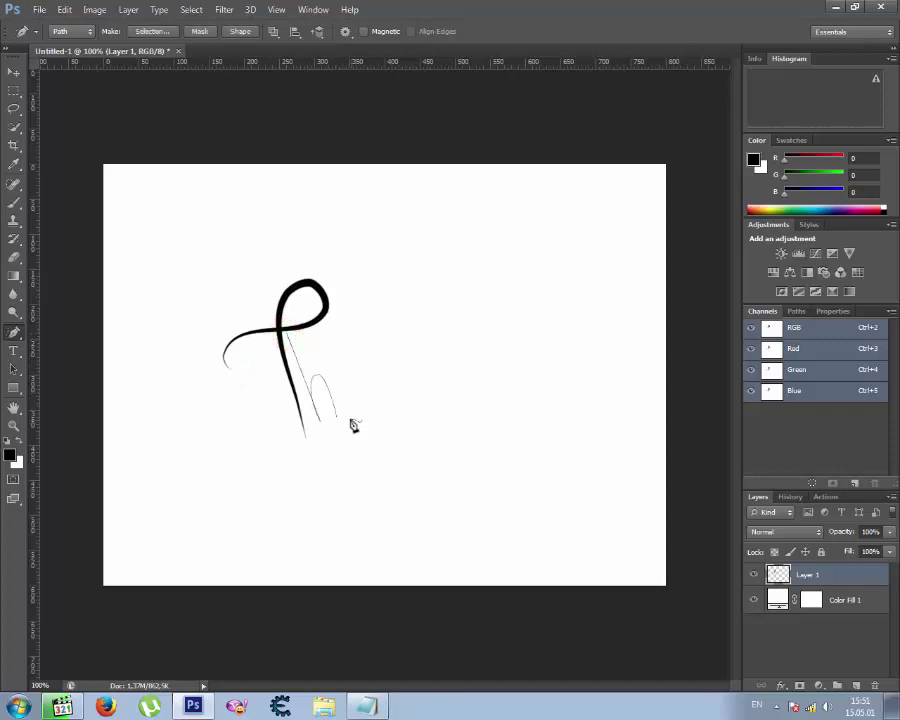
key(Return)
mouse_move(355, 374)
mouse_down()
mouse_move(367, 402)
mouse_move(403, 364)
mouse_move(400, 401)
mouse_up()
key(Return)
key(Return)
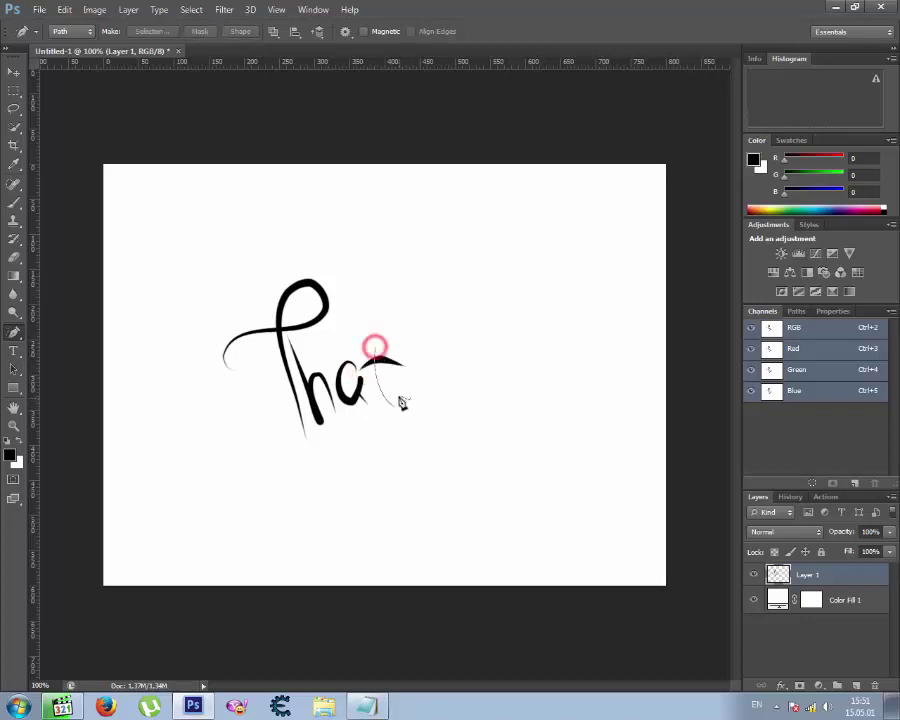
key(Return)
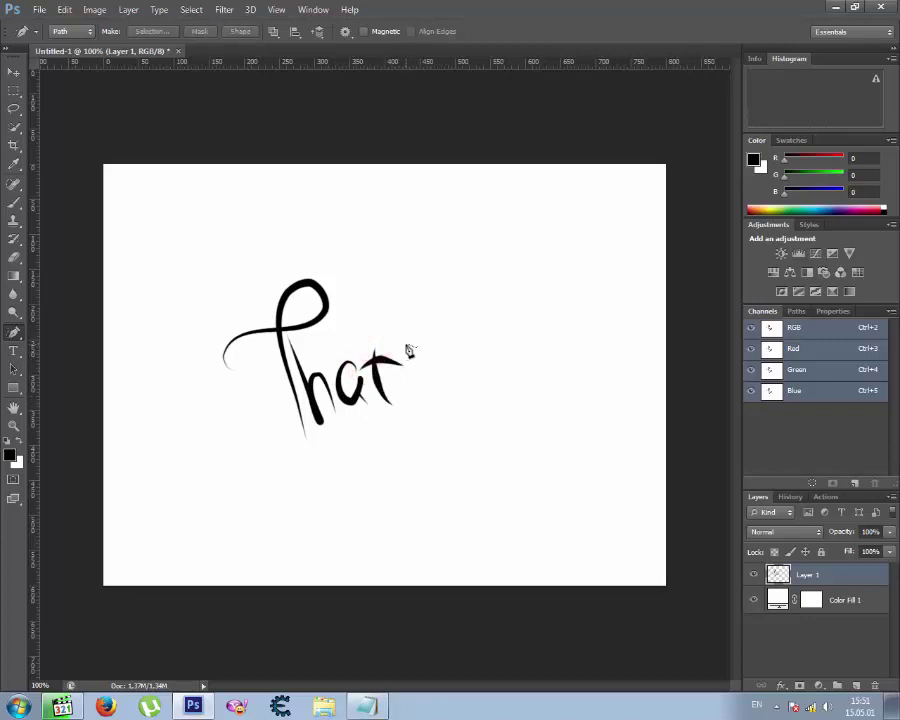
drag(406, 342, 421, 411)
key(Return)
key(Return)
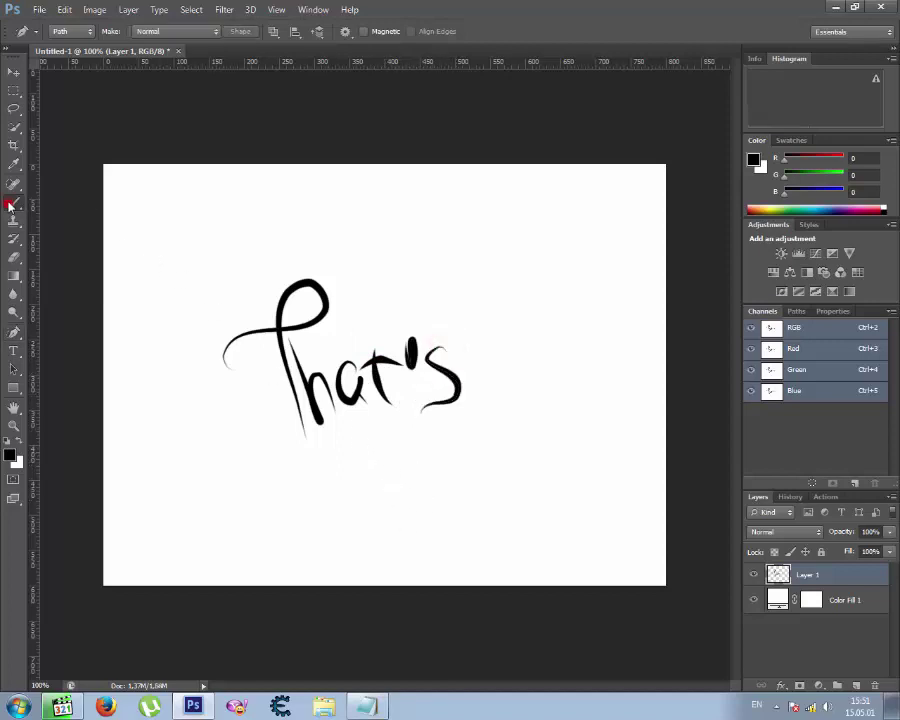
Set the Brush to a 12 px preset
click(14, 201)
right_click(413, 446)
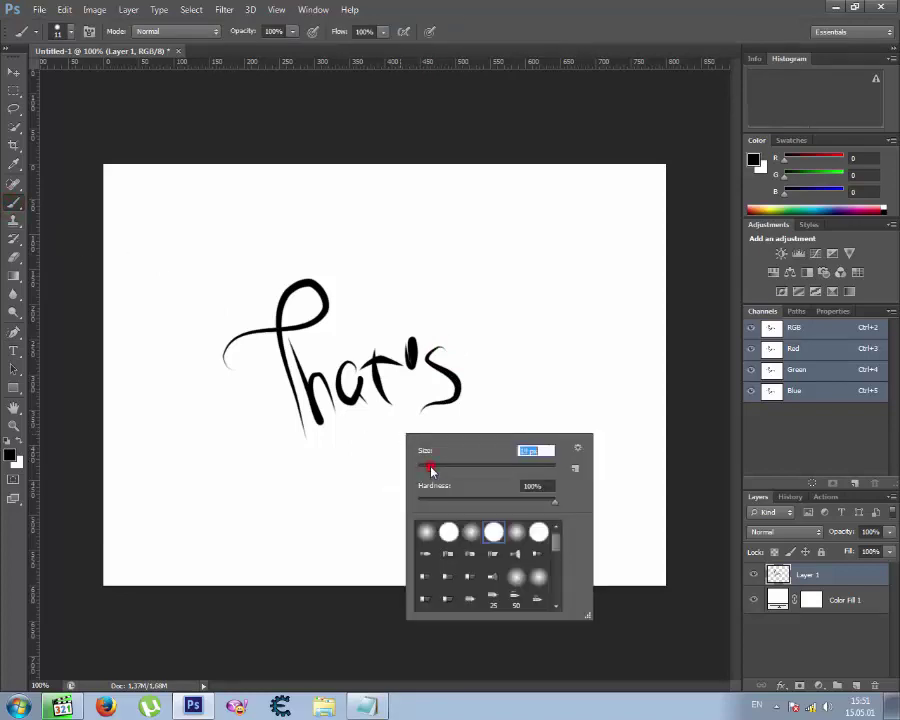
drag(426, 467, 443, 472)
click(539, 530)
Draw the I stem and both crossbars, then the t stem, below 'That's'
click(14, 331)
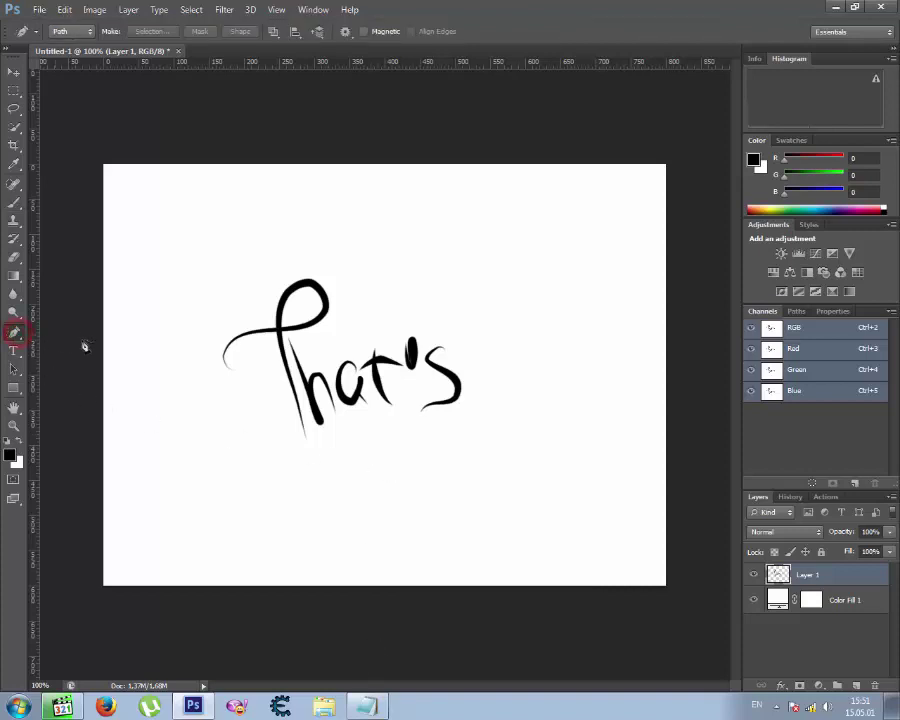
drag(374, 432, 388, 527)
drag(350, 450, 395, 438)
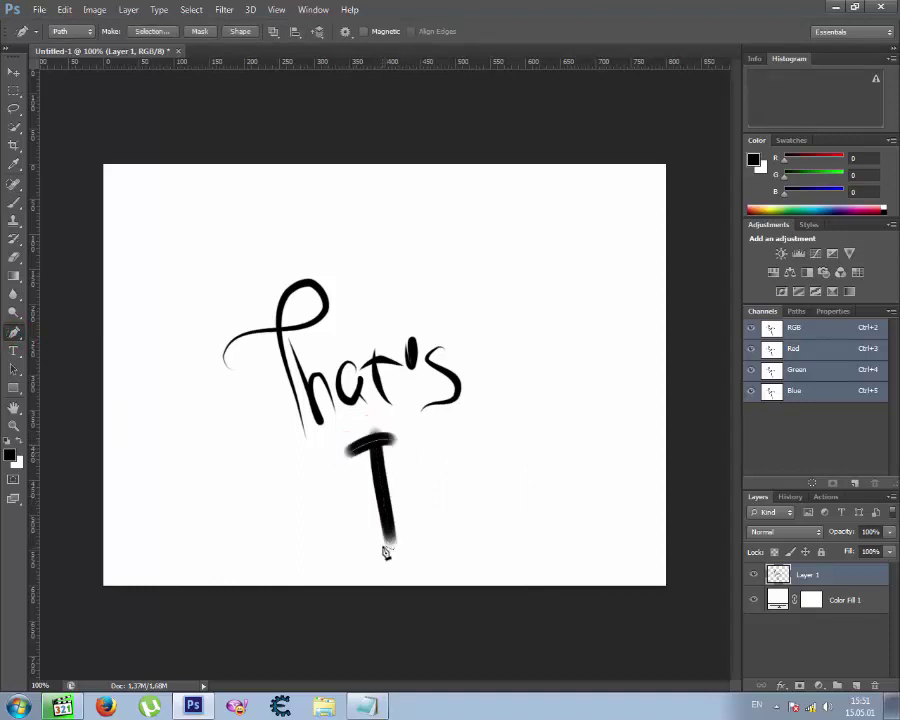
drag(360, 548, 408, 535)
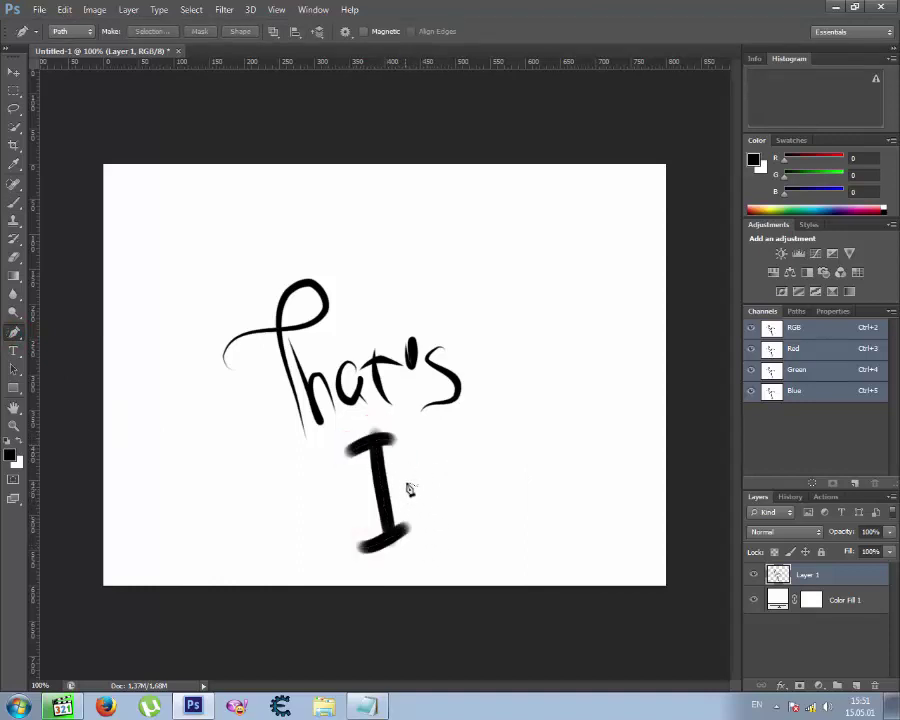
mouse_move(408, 487)
mouse_down()
mouse_move(399, 514)
mouse_move(436, 488)
mouse_move(404, 540)
mouse_up()
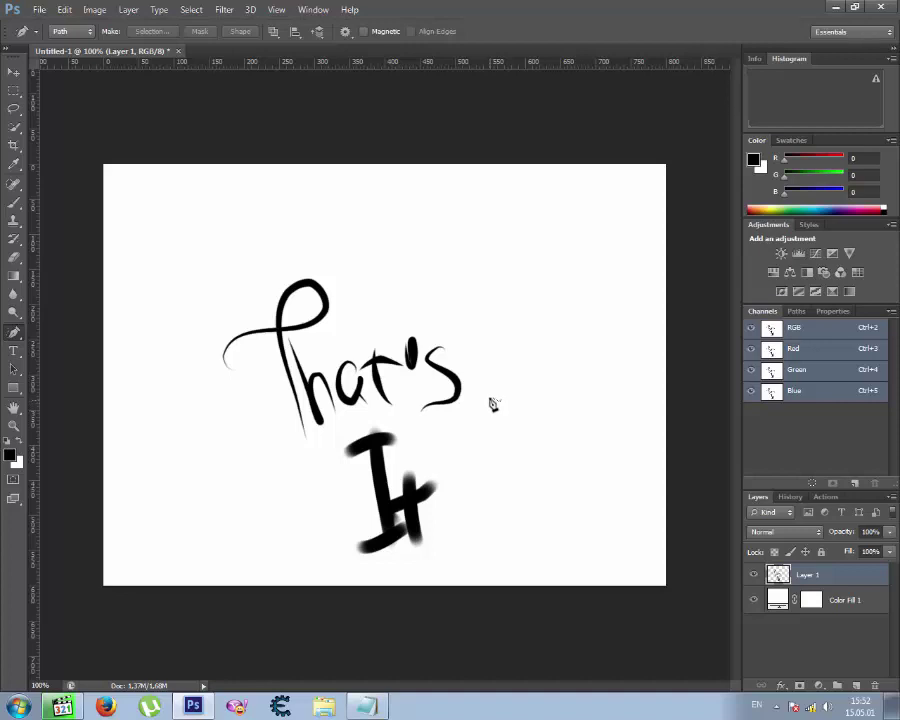